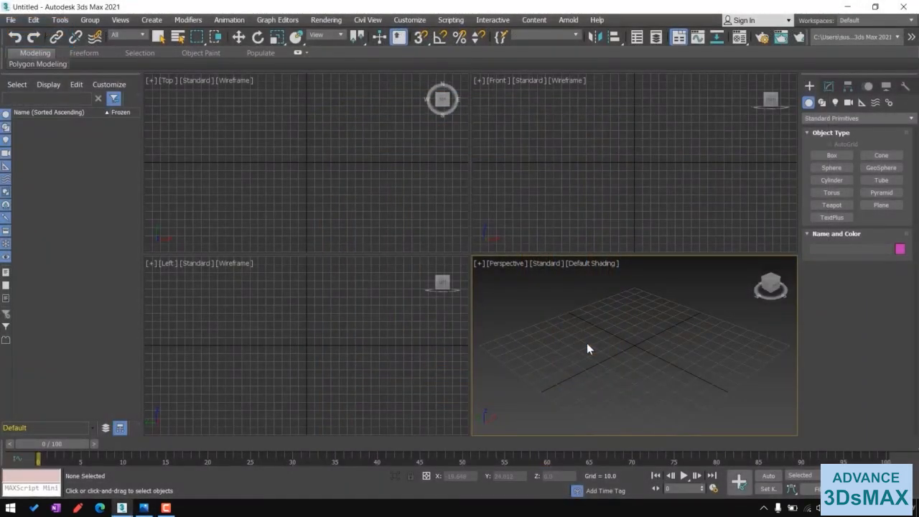
- Create a box in the Top viewport, about 14 by 18 units and about 48 units tall
{"action": "left_click", "coordinate": [831, 156]}
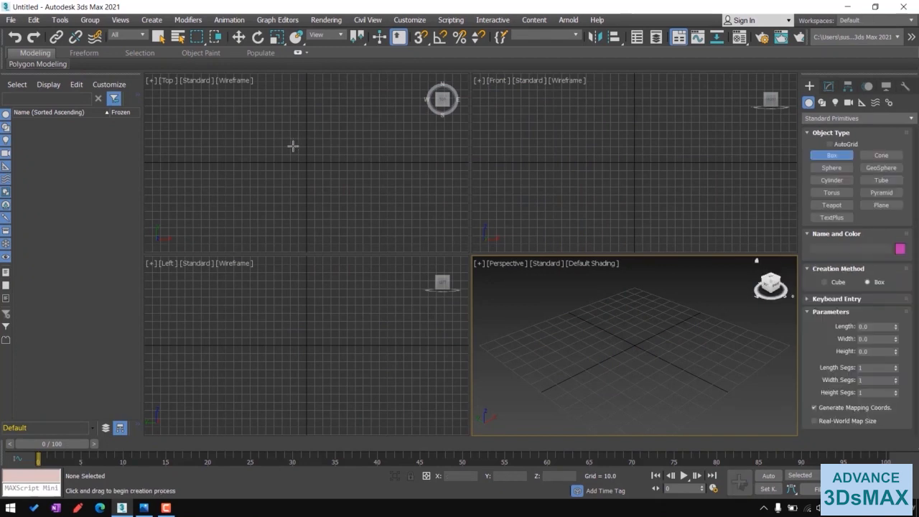
{"action": "left_click_drag", "start_coordinate": [267, 135], "coordinate": [281, 147]}
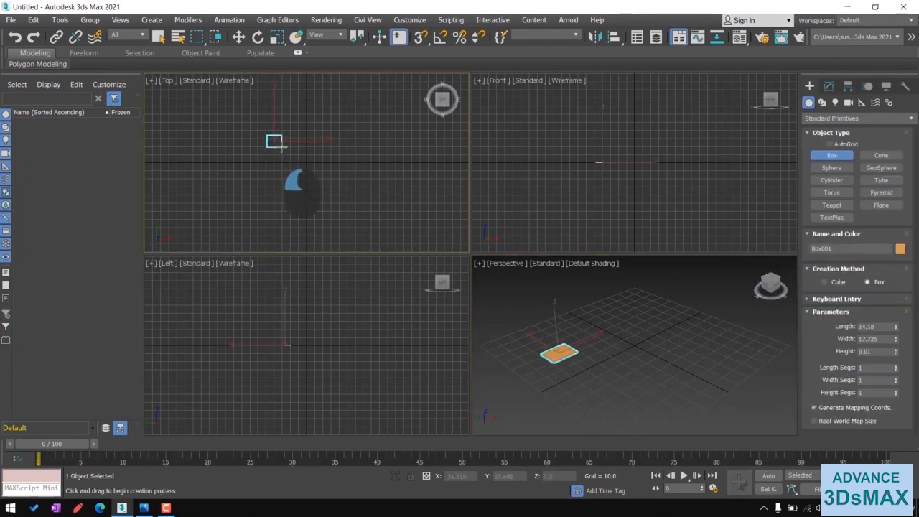
{"action": "left_click", "coordinate": [272, 107]}
{"action": "right_click", "coordinate": [365, 126]}
{"action": "left_click", "coordinate": [770, 280]}
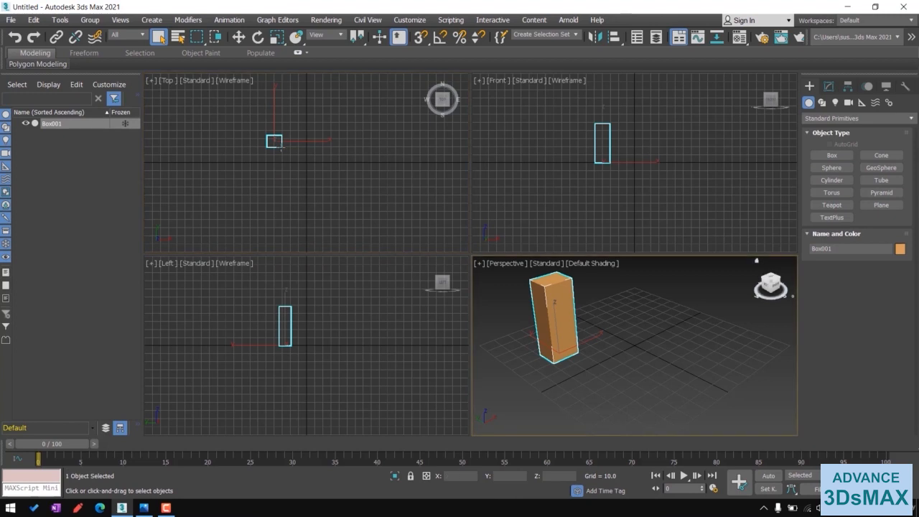
- Set the box's length and width to 3 and its height to 24
{"action": "left_click", "coordinate": [829, 87]}
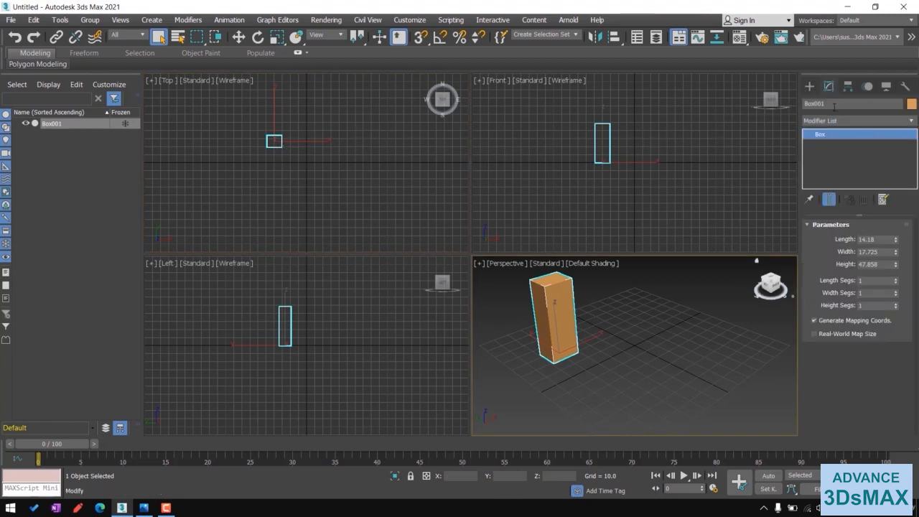
{"action": "double_click", "coordinate": [881, 240]}
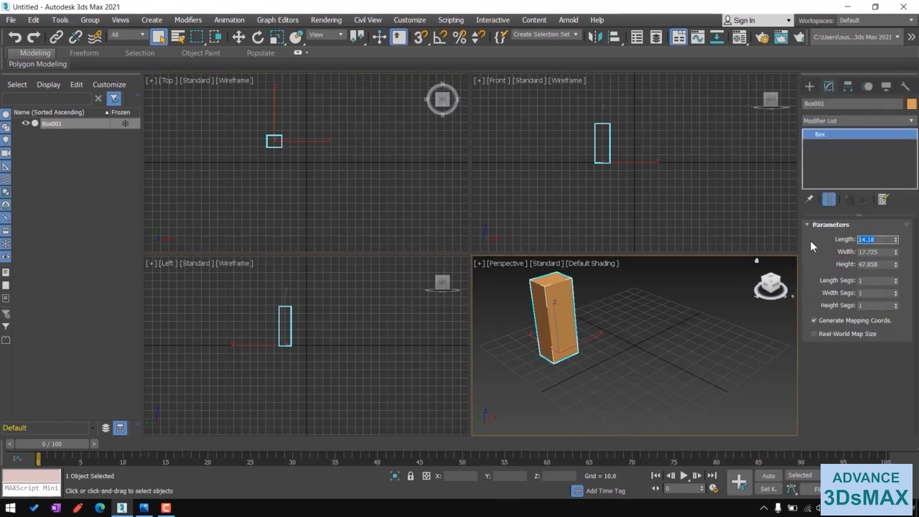
{"action": "type", "text": "3"}
{"action": "key", "text": "Return"}
{"action": "type", "text": "3"}
{"action": "key", "text": "Return"}
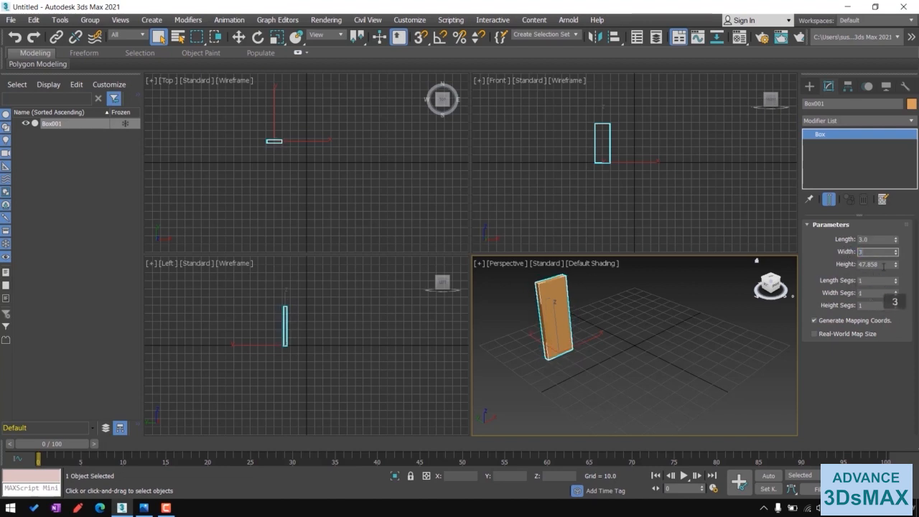
{"action": "key", "text": "Tab"}
{"action": "type", "text": "24"}
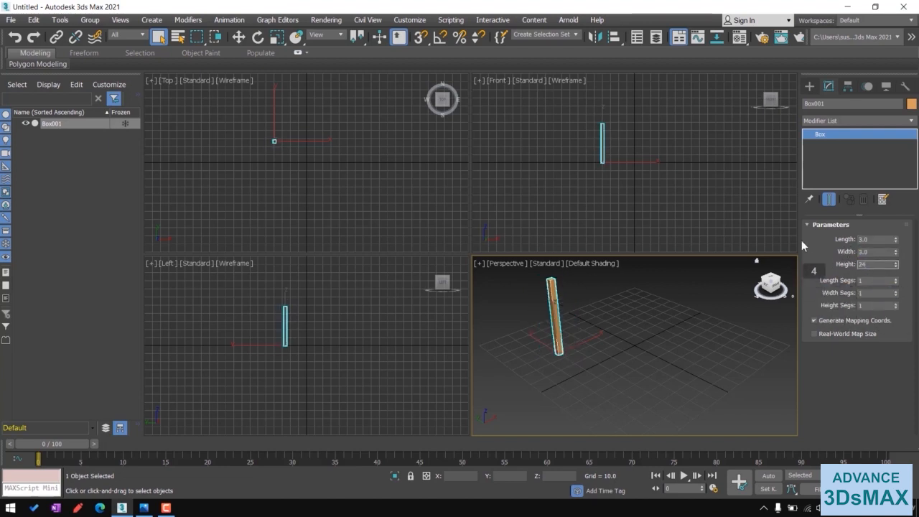
{"action": "key", "text": "Return"}
- Convert the box to an Editable Poly
{"action": "middle_click_drag", "start_coordinate": [622, 326], "coordinate": [636, 335]}
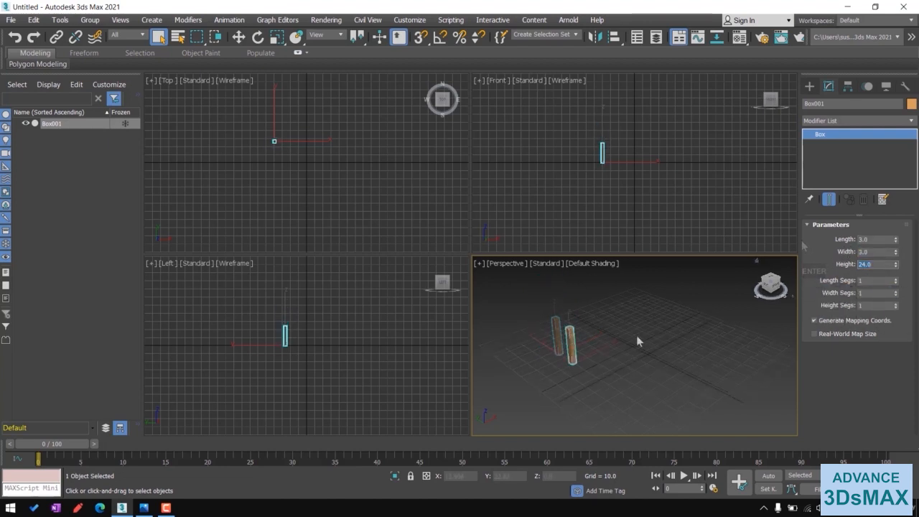
{"action": "right_click", "coordinate": [857, 140]}
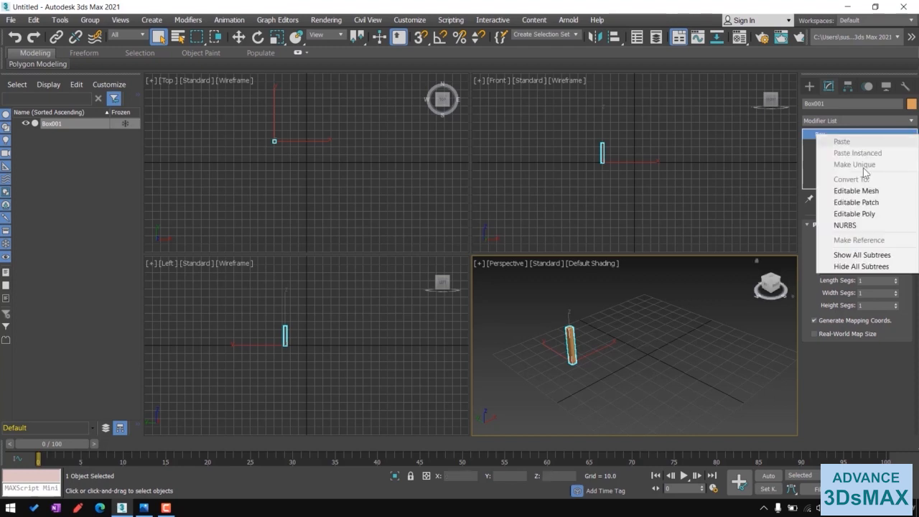
{"action": "left_click", "coordinate": [852, 211]}
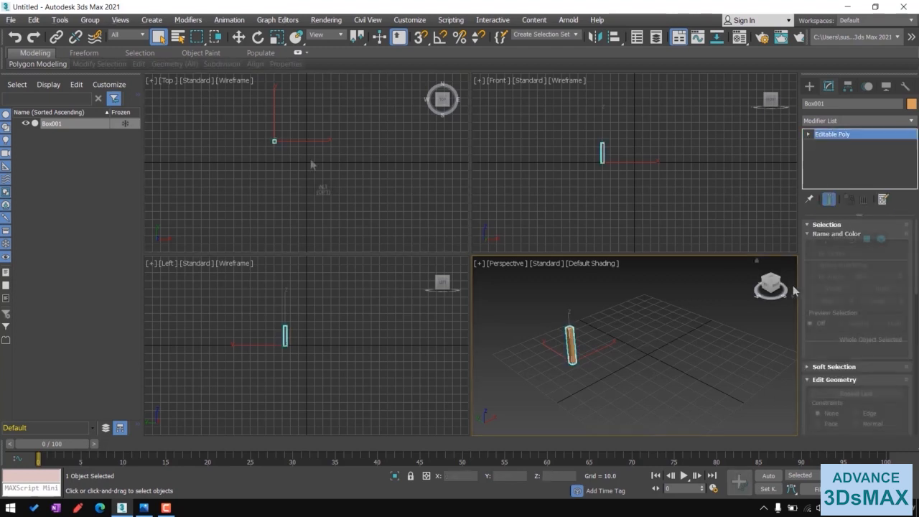
- Enter Edge mode and region-select four edges across the pillar in the maximized Top view
{"action": "key", "text": "alt+w"}
{"action": "middle_click_drag", "start_coordinate": [443, 204], "coordinate": [491, 245]}
{"action": "scroll", "coordinate": [491, 245], "scroll_direction": "up", "scroll_amount": 5}
{"action": "scroll", "coordinate": [327, 278], "scroll_direction": "up", "scroll_amount": 5}
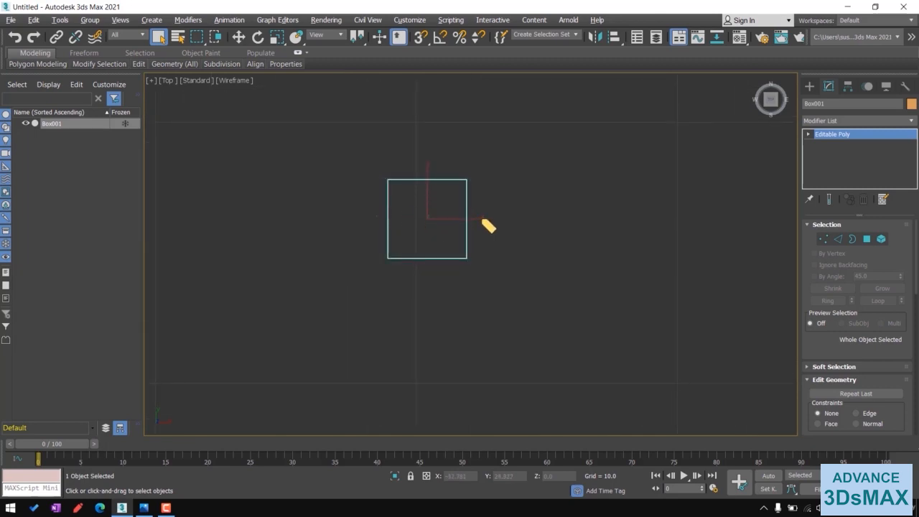
{"action": "left_click_drag", "start_coordinate": [376, 216], "coordinate": [482, 219]}
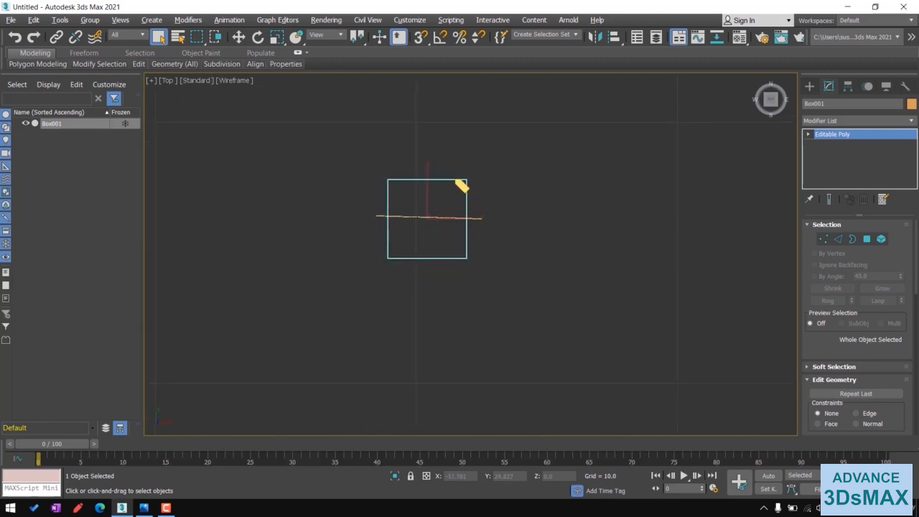
{"action": "left_click_drag", "start_coordinate": [424, 164], "coordinate": [431, 266]}
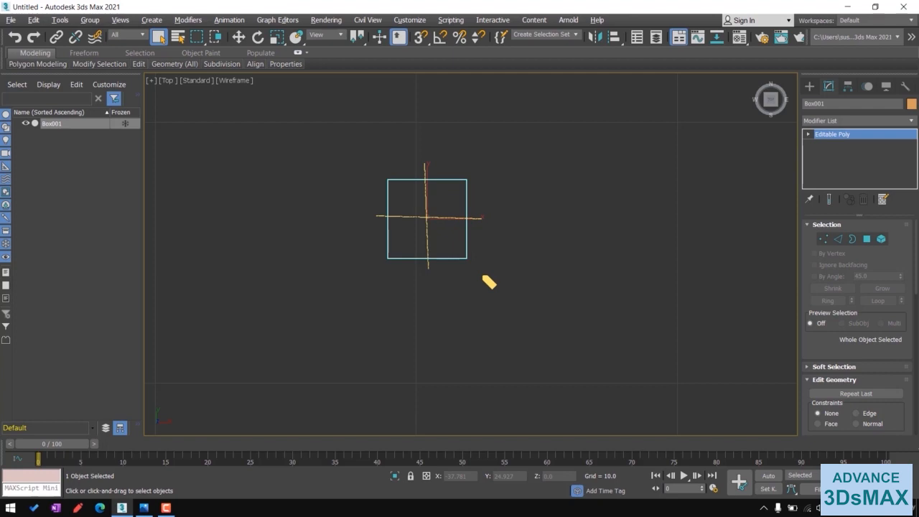
{"action": "key", "text": "Escape"}
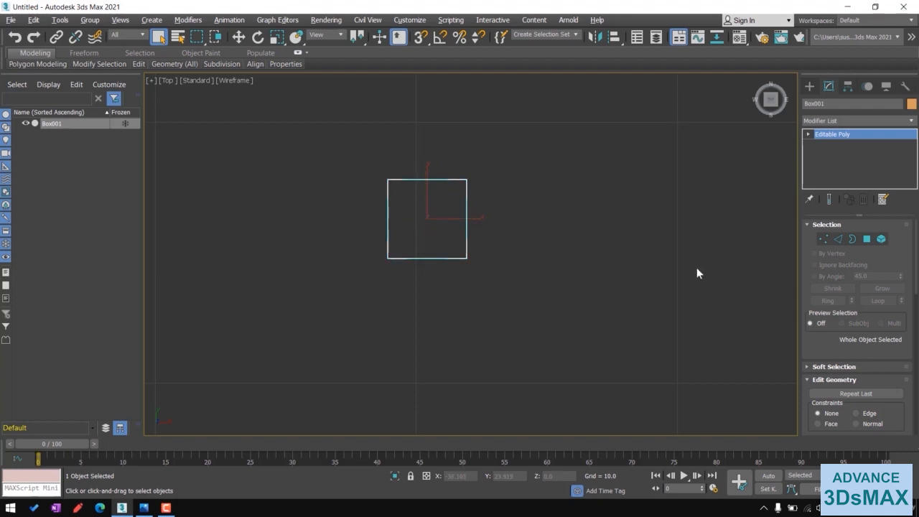
{"action": "left_click", "coordinate": [837, 243]}
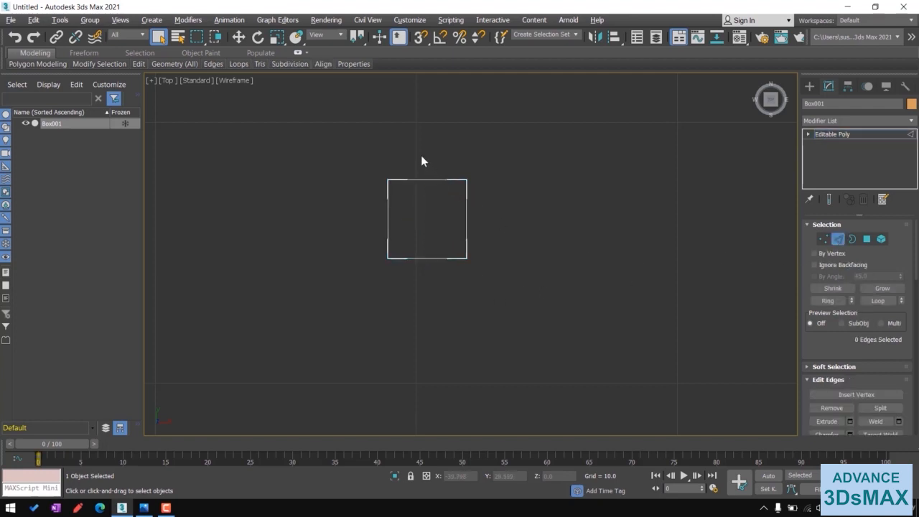
{"action": "left_click_drag", "start_coordinate": [421, 156], "coordinate": [445, 299]}
{"action": "key", "text": "alt+w"}
{"action": "scroll", "coordinate": [632, 356], "scroll_direction": "up", "scroll_amount": 5}
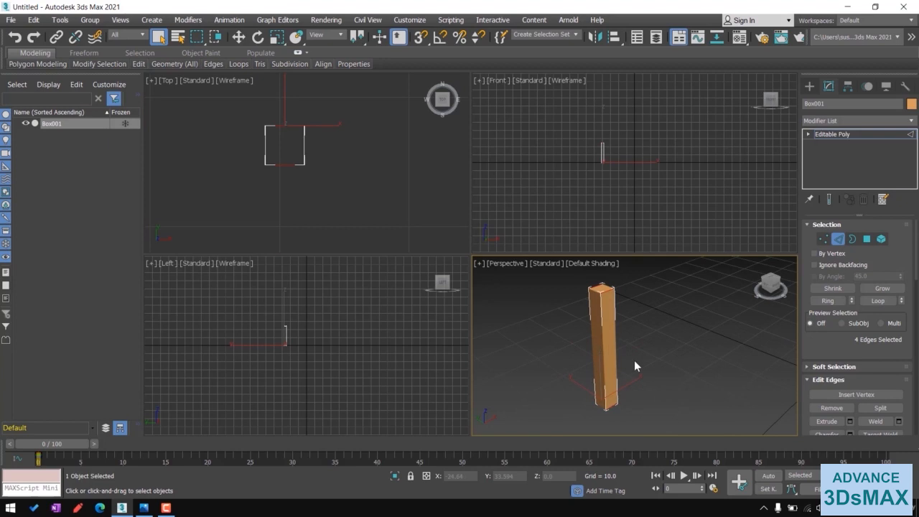
- Switch the Perspective view to wireframe and ring-select the four parallel edges from one top edge of the pillar
{"action": "key", "text": "F3"}
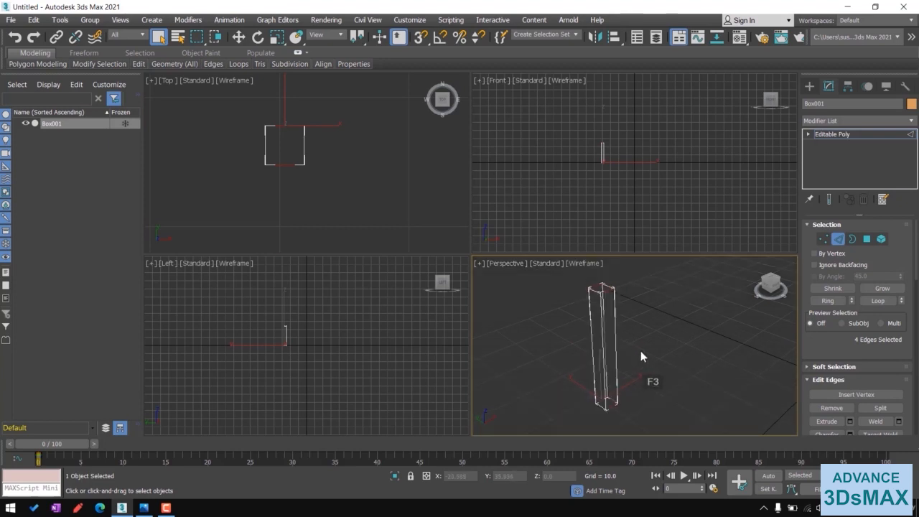
{"action": "key", "text": "alt+w"}
{"action": "scroll", "coordinate": [569, 333], "scroll_direction": "down", "scroll_amount": 1}
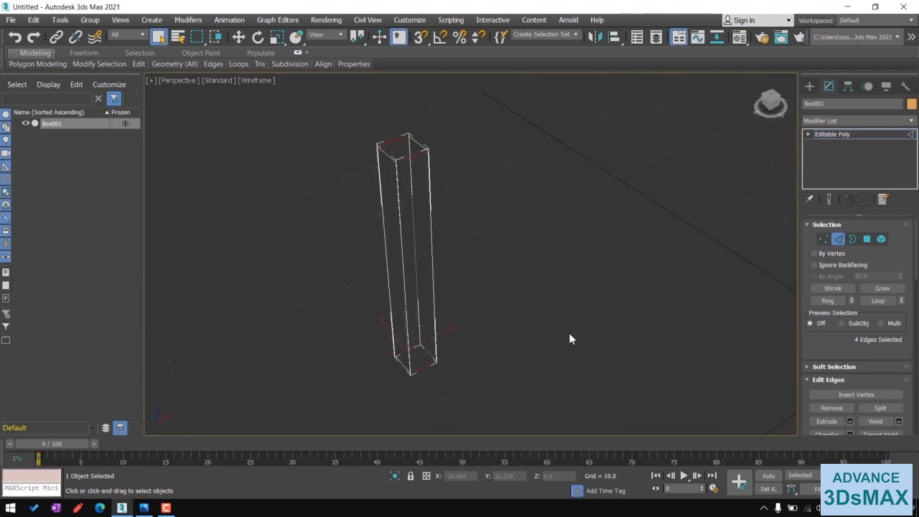
{"action": "left_click", "coordinate": [413, 161]}
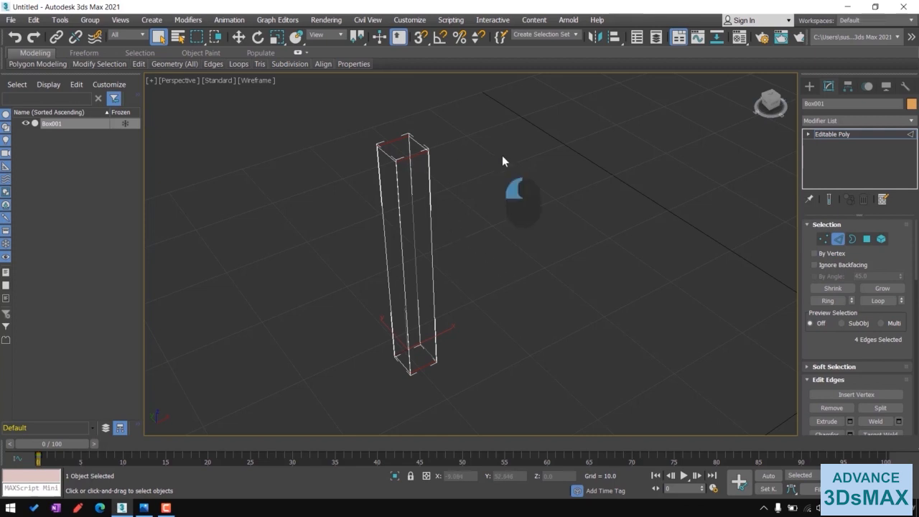
{"action": "left_click", "coordinate": [421, 164]}
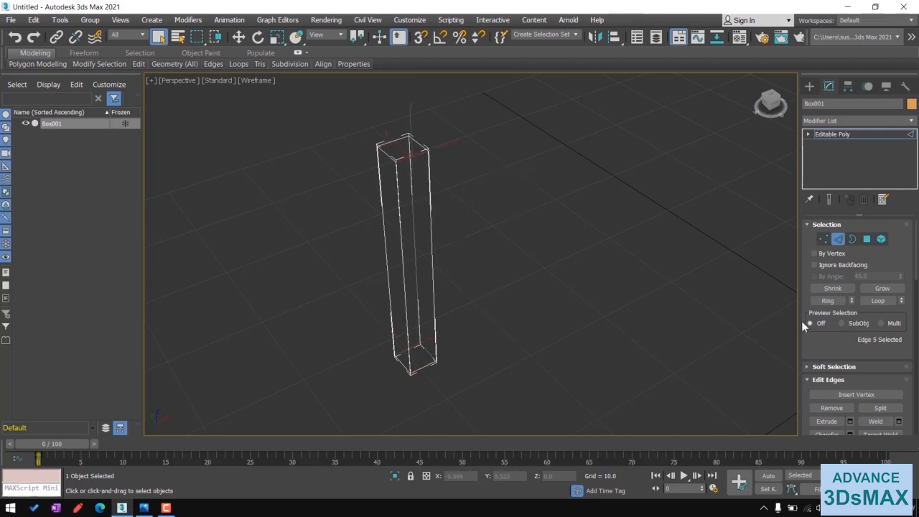
{"action": "left_click", "coordinate": [828, 301]}
{"action": "key", "text": "alt+w"}
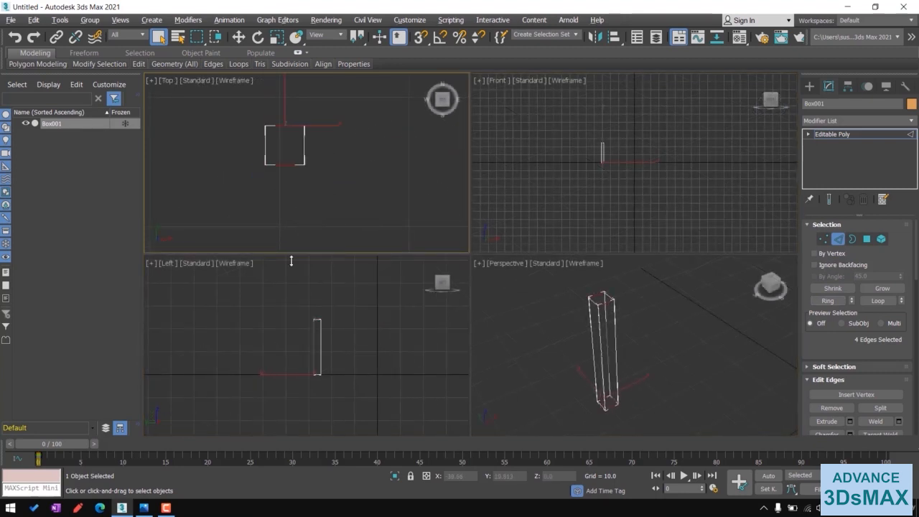
- Region-select the four edges crossing the pillar's width in the Top view
{"action": "left_click_drag", "start_coordinate": [299, 337], "coordinate": [350, 356]}
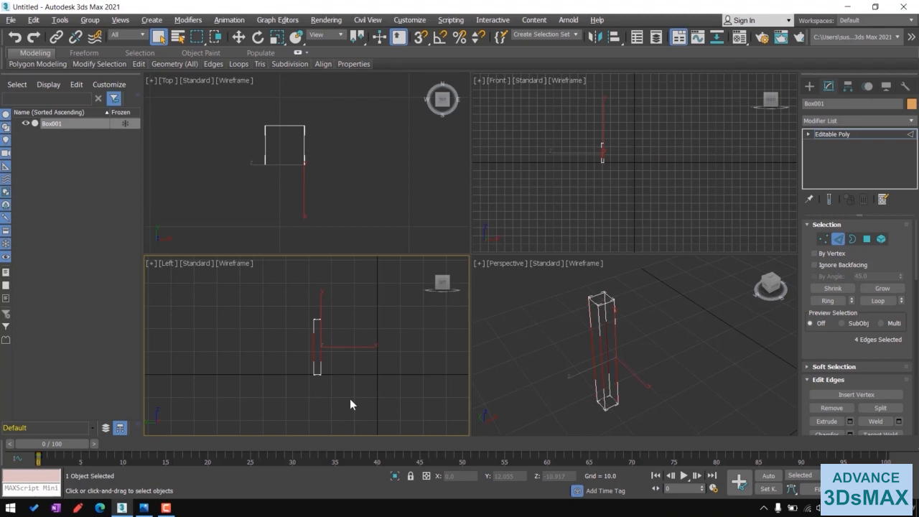
{"action": "left_click_drag", "start_coordinate": [274, 99], "coordinate": [297, 196]}
{"action": "middle_click_drag", "start_coordinate": [281, 153], "coordinate": [325, 167]}
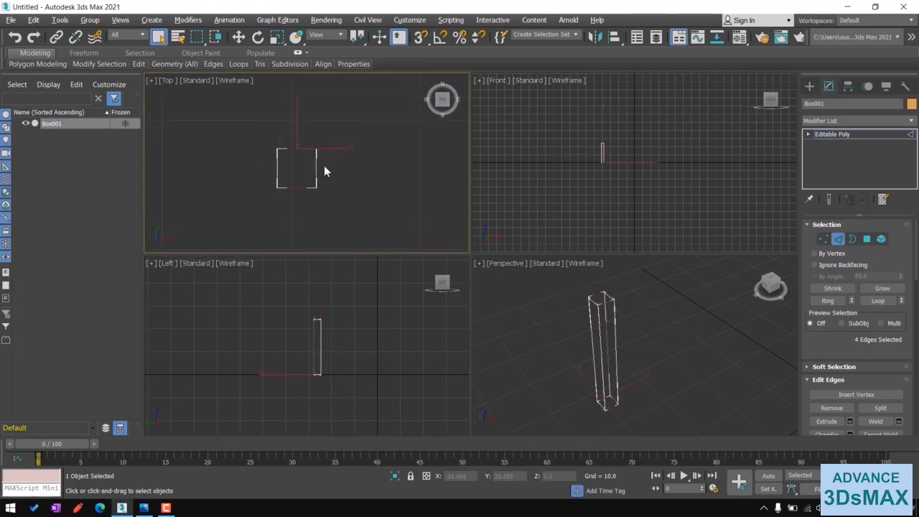
- Connect the selected edges with 1 segment, pinch 0 and slide 0
{"action": "right_click", "coordinate": [317, 163]}
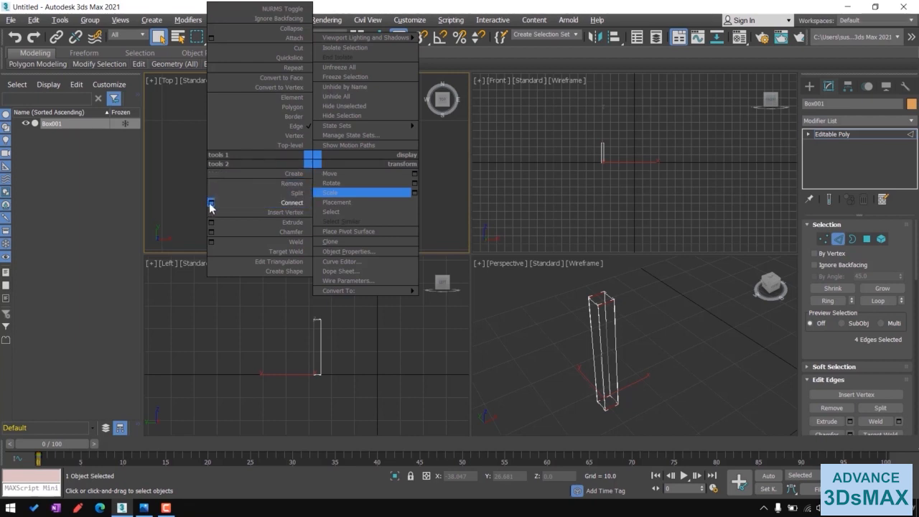
{"action": "left_click", "coordinate": [486, 6]}
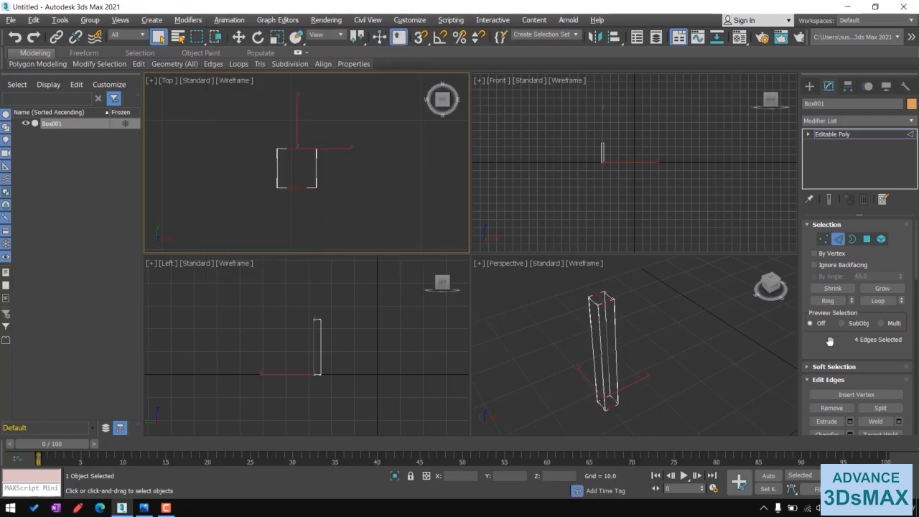
{"action": "left_click_drag", "start_coordinate": [832, 344], "coordinate": [825, 297]}
{"action": "scroll", "coordinate": [825, 297], "scroll_direction": "down", "scroll_amount": 2}
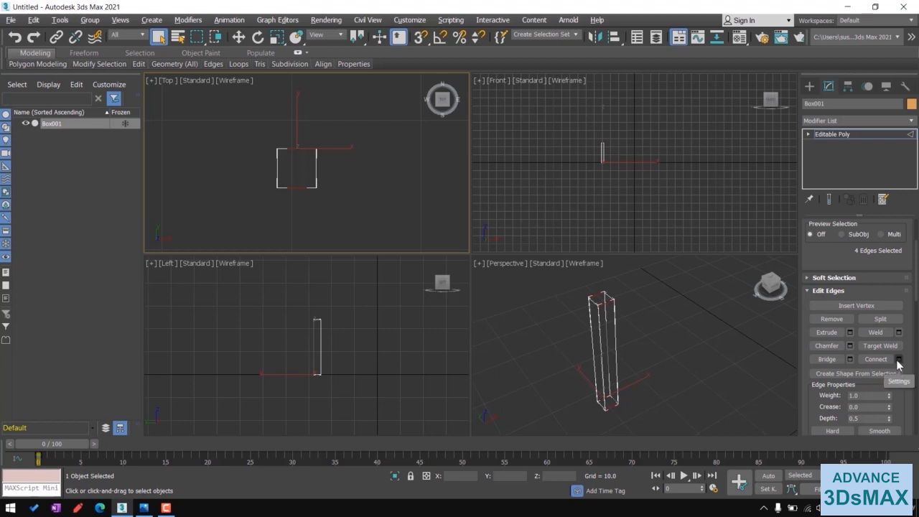
{"action": "left_click", "coordinate": [900, 363]}
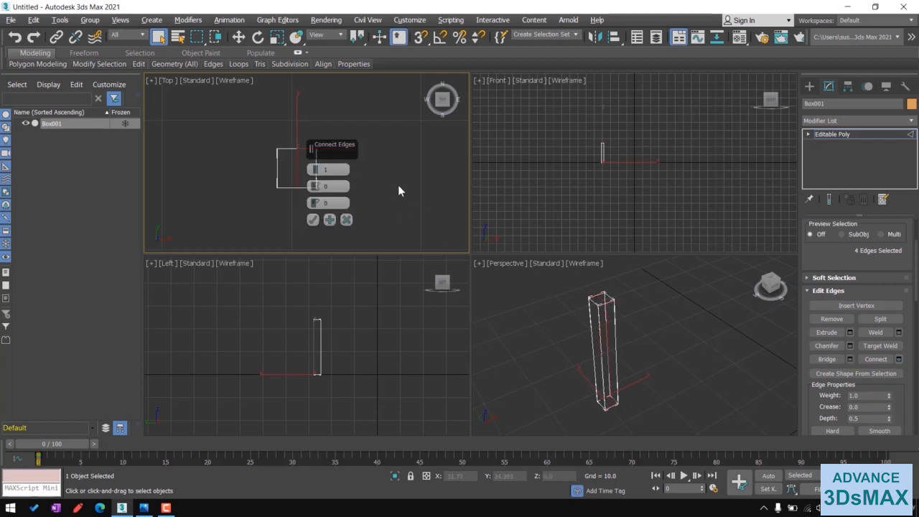
{"action": "middle_click_drag", "start_coordinate": [398, 184], "coordinate": [354, 198]}
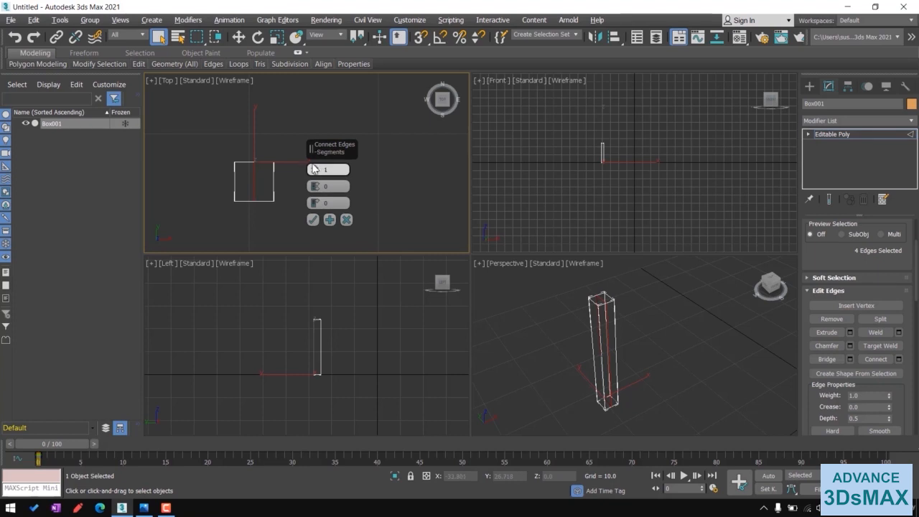
{"action": "mouse_move", "coordinate": [314, 171]}
{"action": "left_mouse_down"}
{"action": "mouse_move", "coordinate": [313, 159]}
{"action": "mouse_move", "coordinate": [314, 171]}
{"action": "left_mouse_up"}
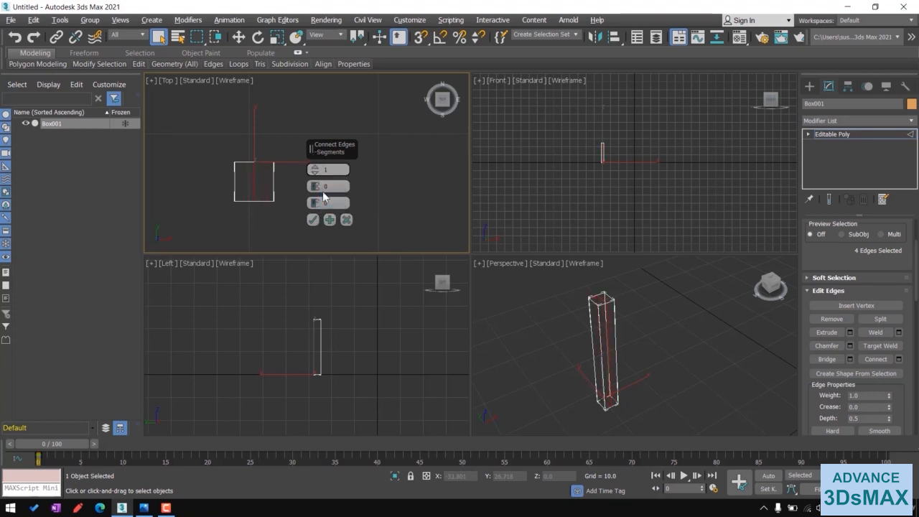
{"action": "left_click", "coordinate": [315, 167]}
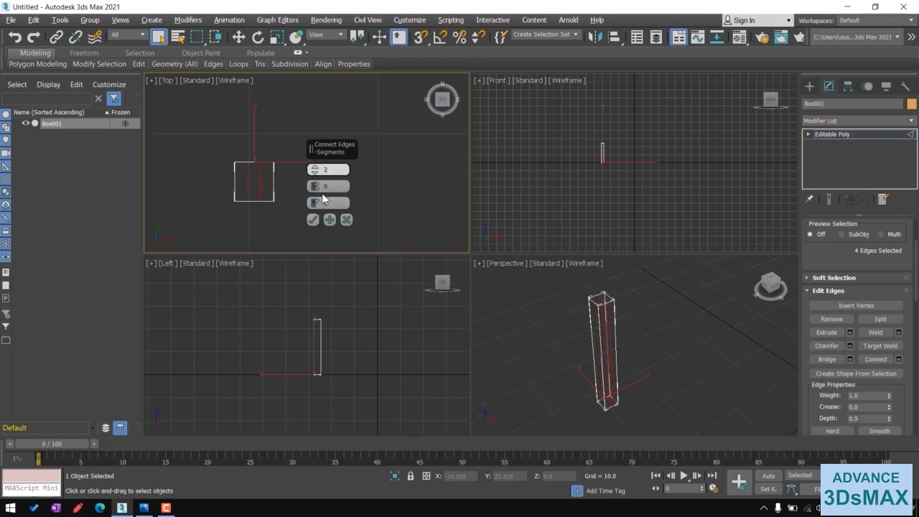
{"action": "left_click_drag", "start_coordinate": [312, 189], "coordinate": [324, 212]}
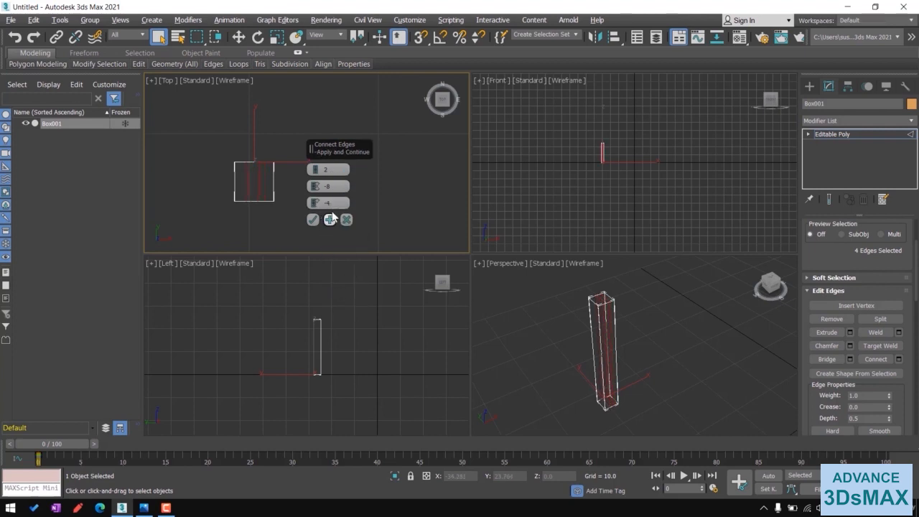
{"action": "right_click", "coordinate": [316, 205]}
{"action": "right_click", "coordinate": [315, 187]}
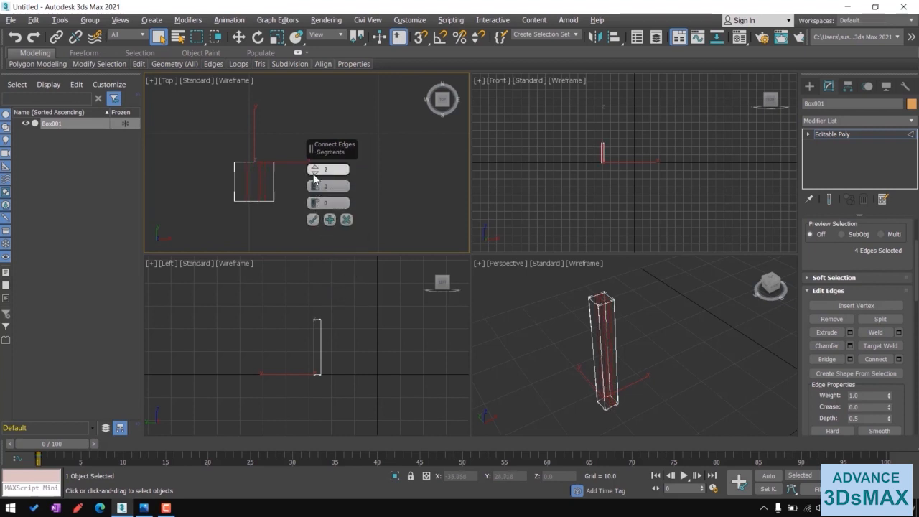
{"action": "right_click", "coordinate": [314, 172]}
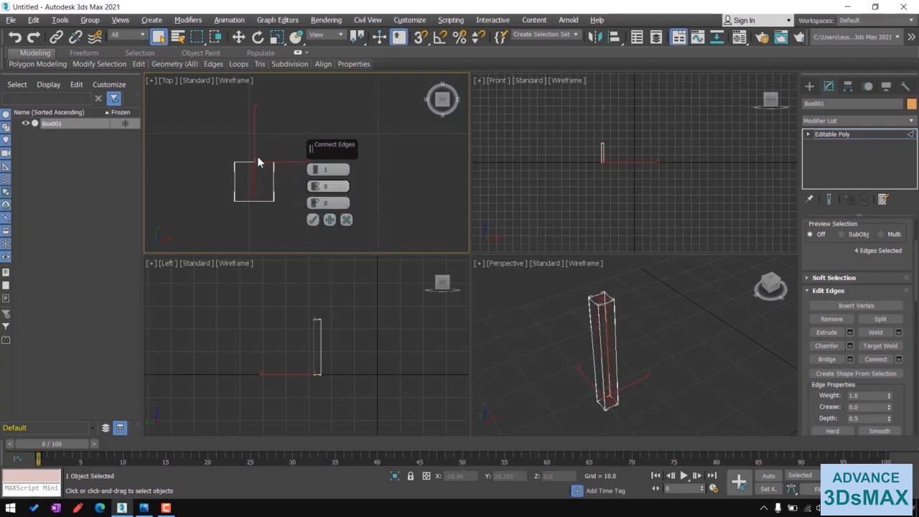
{"action": "left_click", "coordinate": [313, 220]}
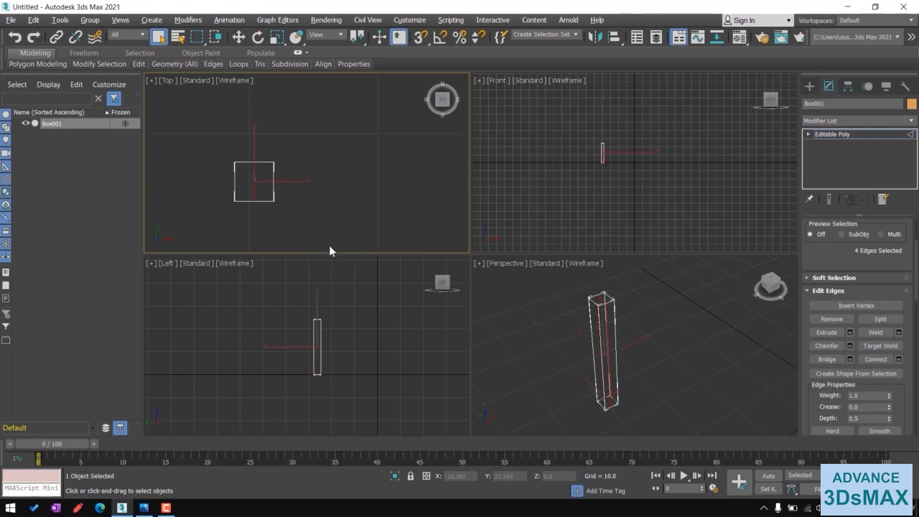
- Region-select the remaining edges across the pillar's depth in the Top view and connect them with 1 segment
{"action": "key", "text": "z"}
{"action": "left_click_drag", "start_coordinate": [246, 150], "coordinate": [386, 179]}
{"action": "right_click", "coordinate": [352, 165]}
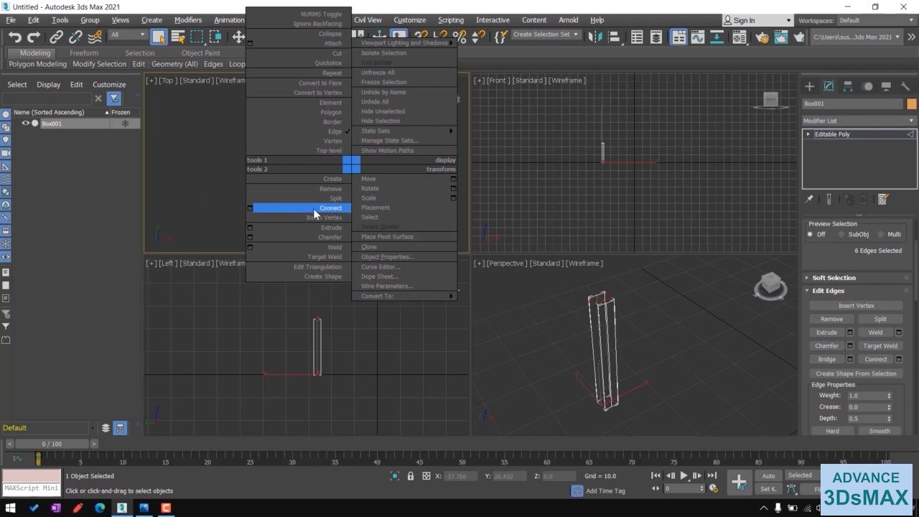
{"action": "left_click", "coordinate": [249, 209]}
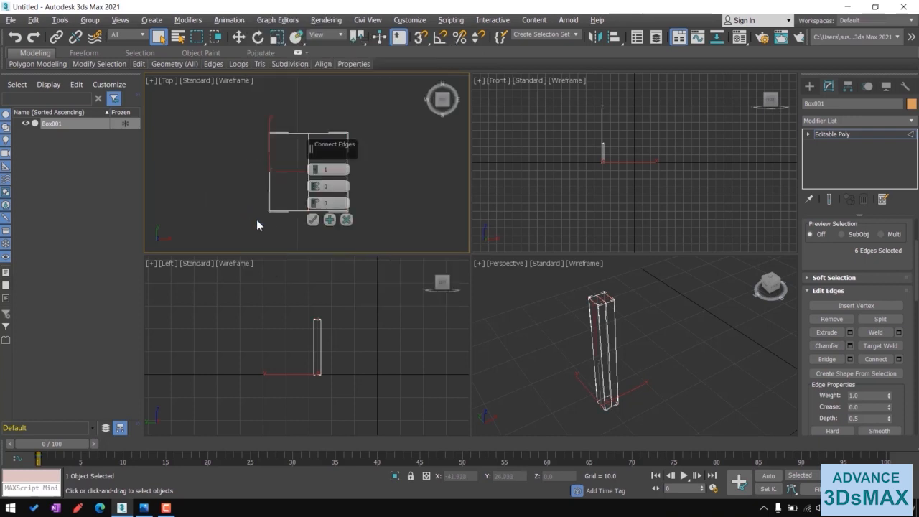
{"action": "left_click", "coordinate": [313, 220]}
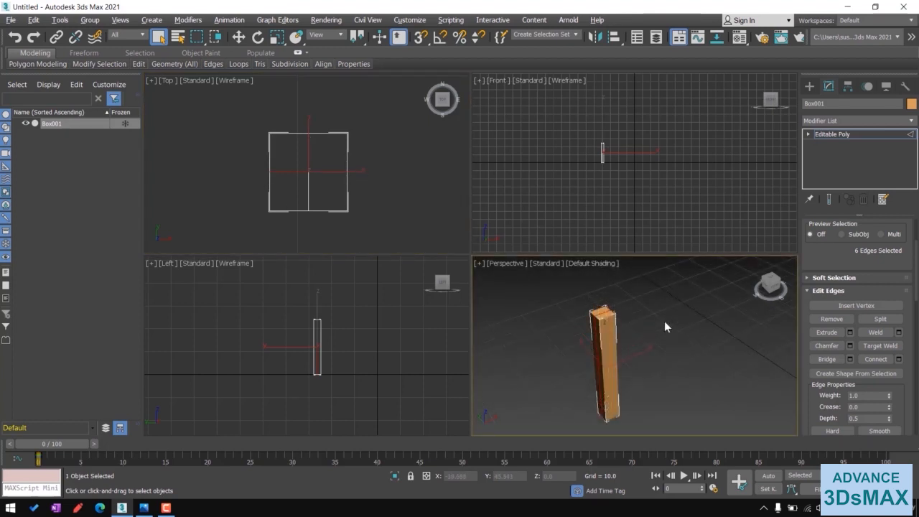
- Shift-move the pillar along X in the Top view to make one copy
{"action": "scroll", "coordinate": [275, 142], "scroll_direction": "down", "scroll_amount": 2}
{"action": "left_click", "coordinate": [239, 36]}
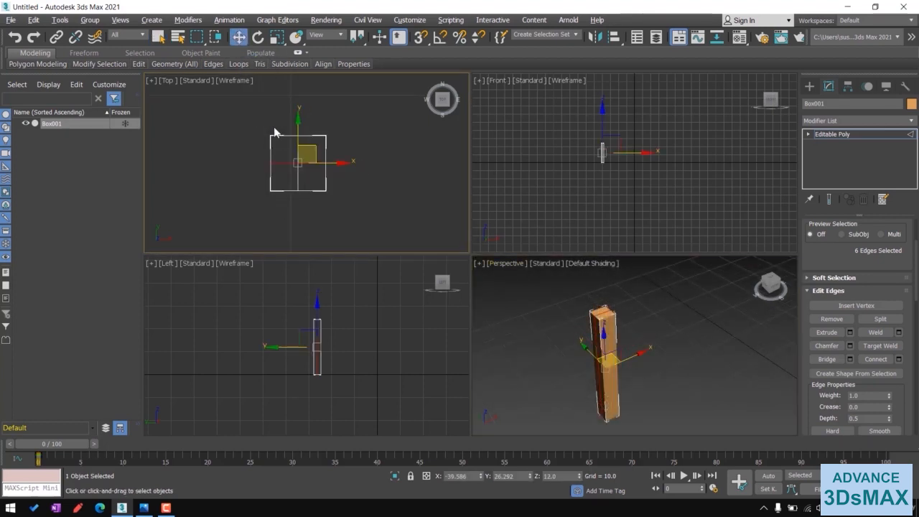
{"action": "scroll", "coordinate": [282, 134], "scroll_direction": "down", "scroll_amount": 5}
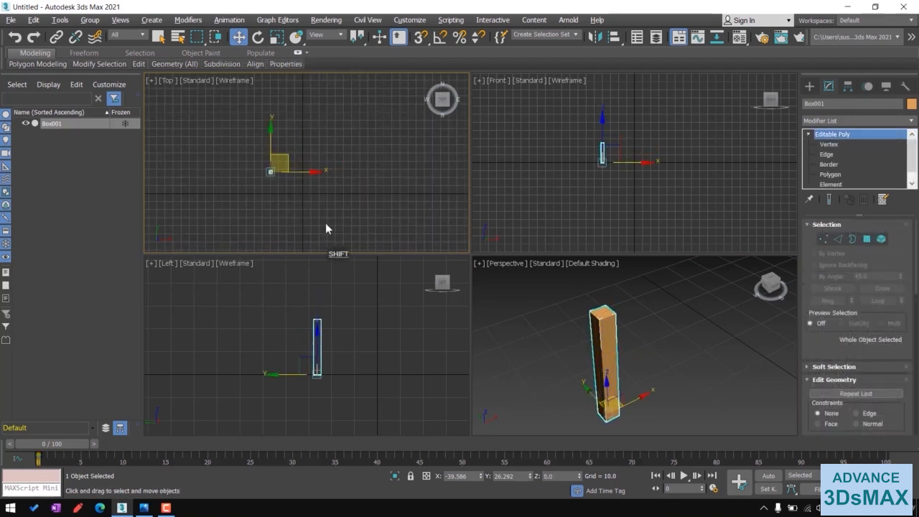
{"action": "left_click_drag", "start_coordinate": [308, 171], "coordinate": [351, 178], "text": "shift"}
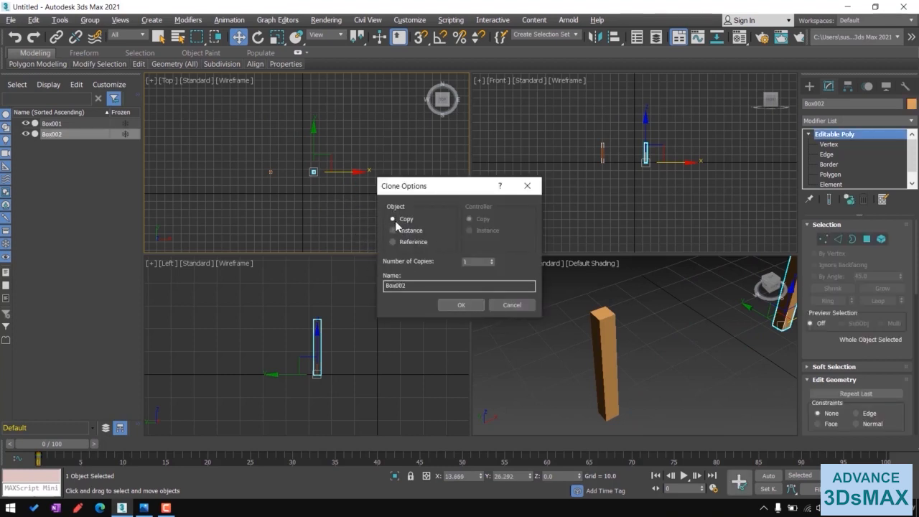
{"action": "left_click", "coordinate": [460, 306]}
- Select both pillars and shift-move them along Y to clone them as one copy
{"action": "mouse_move", "coordinate": [253, 154]}
{"action": "left_mouse_down"}
{"action": "mouse_move", "coordinate": [350, 198]}
{"action": "mouse_move", "coordinate": [351, 222]}
{"action": "left_mouse_up"}
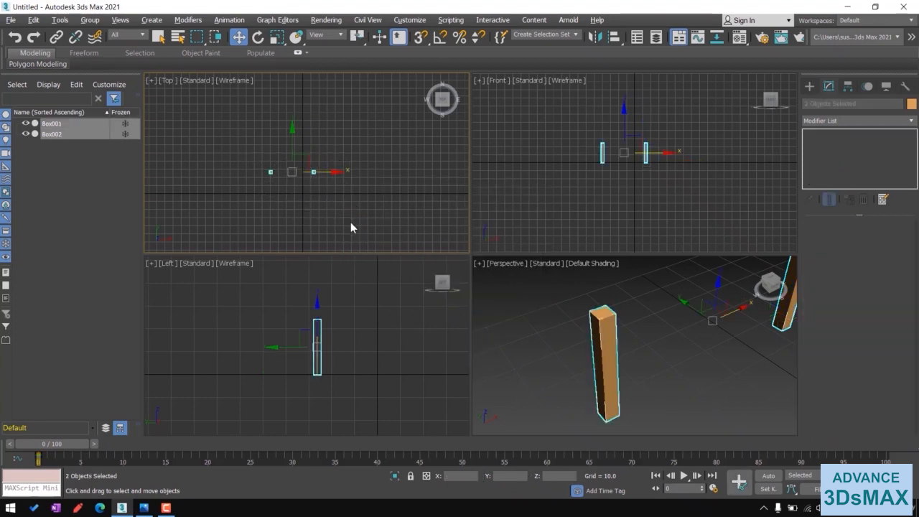
{"action": "left_click_drag", "start_coordinate": [291, 151], "coordinate": [296, 161], "text": "shift"}
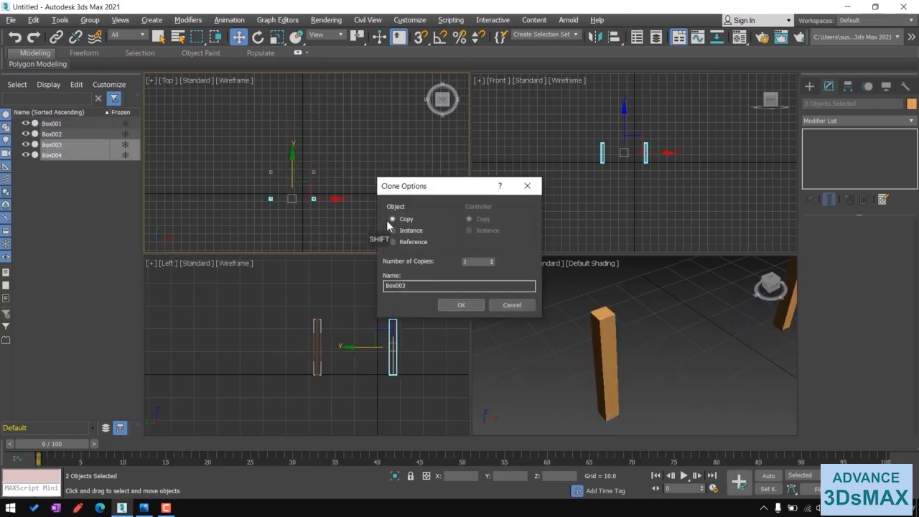
{"action": "left_click", "coordinate": [462, 304]}
- Arrange the four pillars into a square by moving pairs of them along X and Y in the Top view
{"action": "scroll", "coordinate": [645, 326], "scroll_direction": "down", "scroll_amount": 5}
{"action": "scroll", "coordinate": [646, 326], "scroll_direction": "down", "scroll_amount": 3}
{"action": "middle_click_drag", "start_coordinate": [678, 358], "coordinate": [619, 372]}
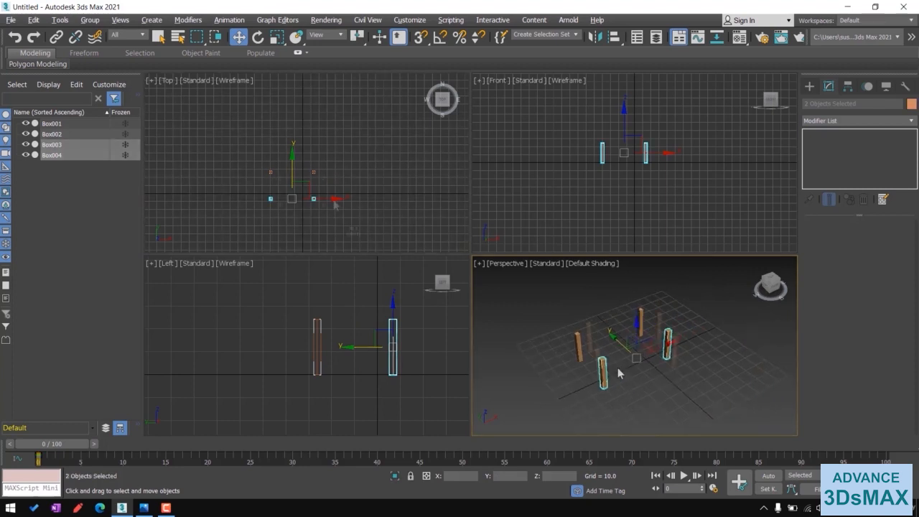
{"action": "scroll", "coordinate": [336, 202], "scroll_direction": "up", "scroll_amount": 3}
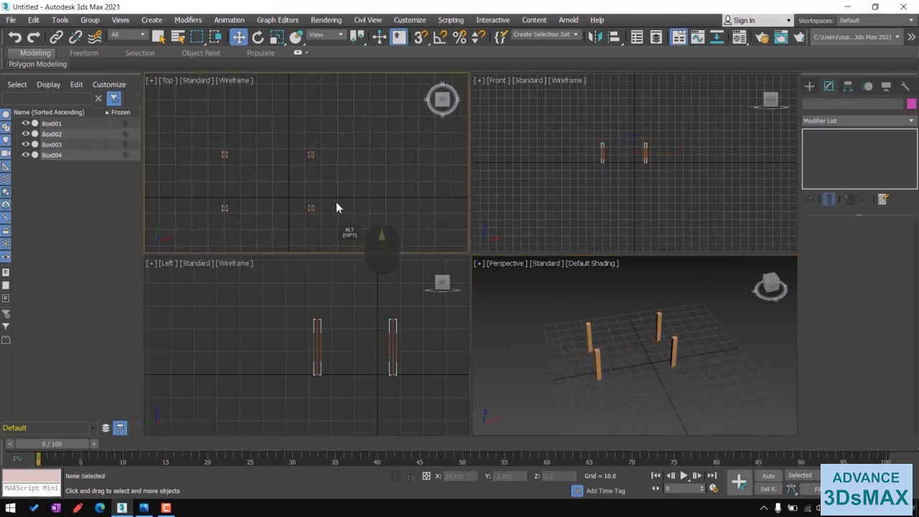
{"action": "middle_click_drag", "start_coordinate": [336, 201], "coordinate": [391, 189]}
{"action": "left_click_drag", "start_coordinate": [345, 118], "coordinate": [398, 225]}
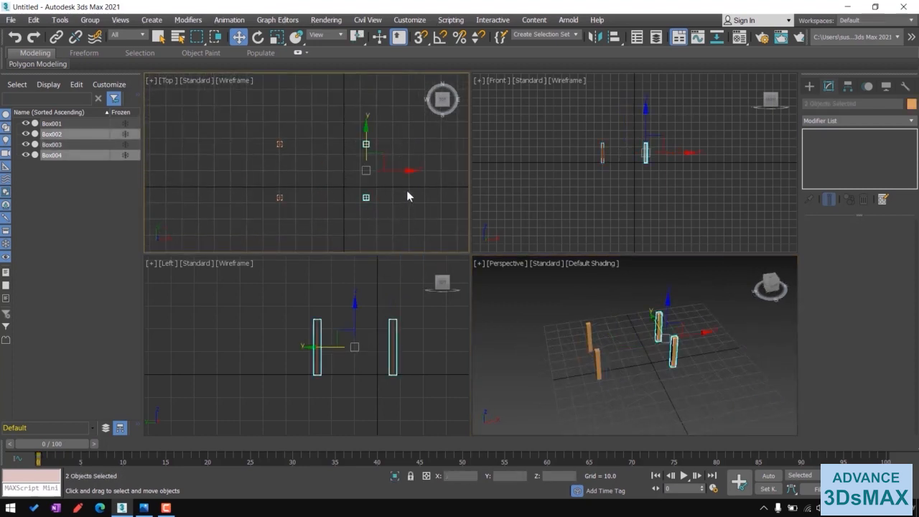
{"action": "left_click_drag", "start_coordinate": [404, 172], "coordinate": [372, 172]}
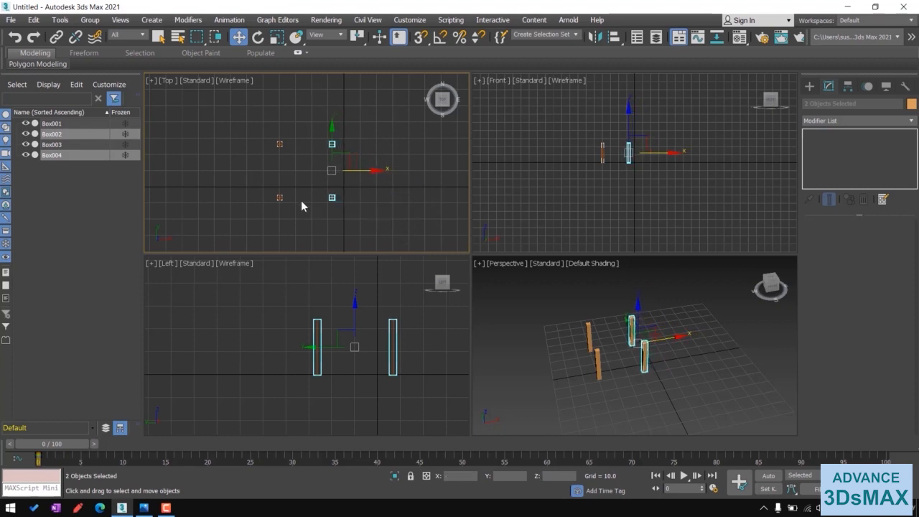
{"action": "left_click_drag", "start_coordinate": [257, 125], "coordinate": [373, 166]}
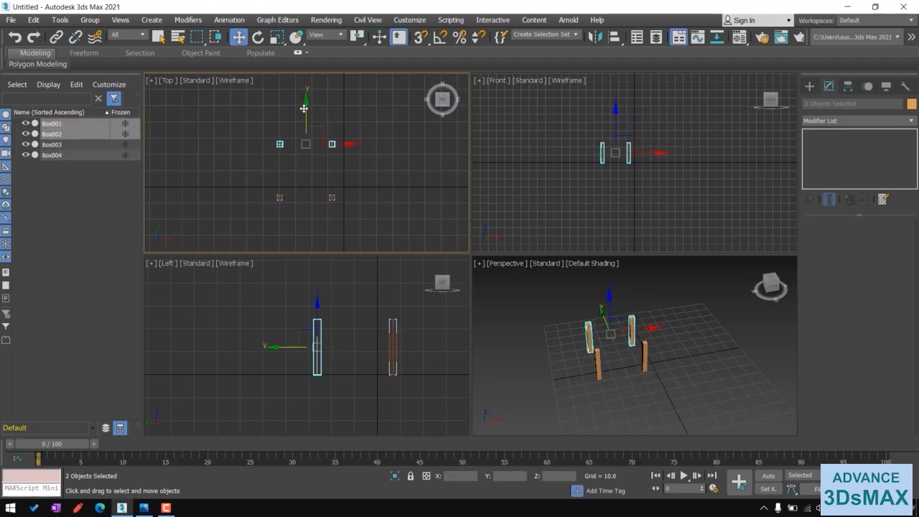
{"action": "left_click_drag", "start_coordinate": [305, 111], "coordinate": [305, 120]}
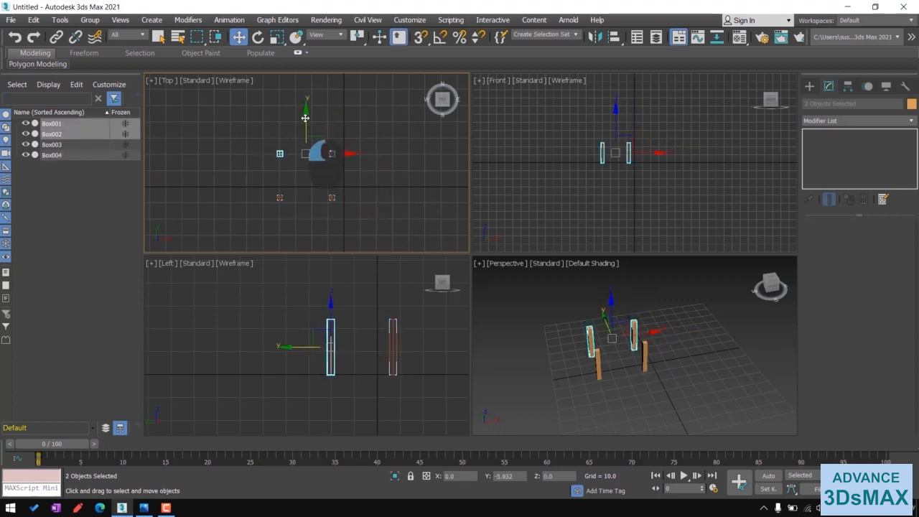
- Select one pillar and attach the other three pillars to it as a single object
{"action": "left_click", "coordinate": [658, 392]}
{"action": "mouse_move", "coordinate": [658, 392]}
{"action": "middle_mouse_down", "text": "alt"}
{"action": "mouse_move", "coordinate": [626, 373]}
{"action": "mouse_move", "coordinate": [654, 387]}
{"action": "middle_mouse_up", "text": "alt"}
{"action": "left_click", "coordinate": [633, 379]}
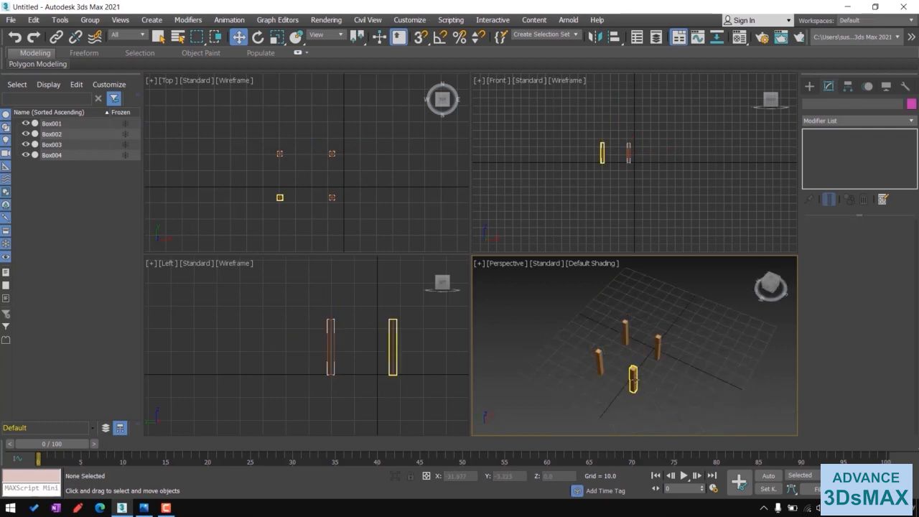
{"action": "right_click", "coordinate": [636, 385]}
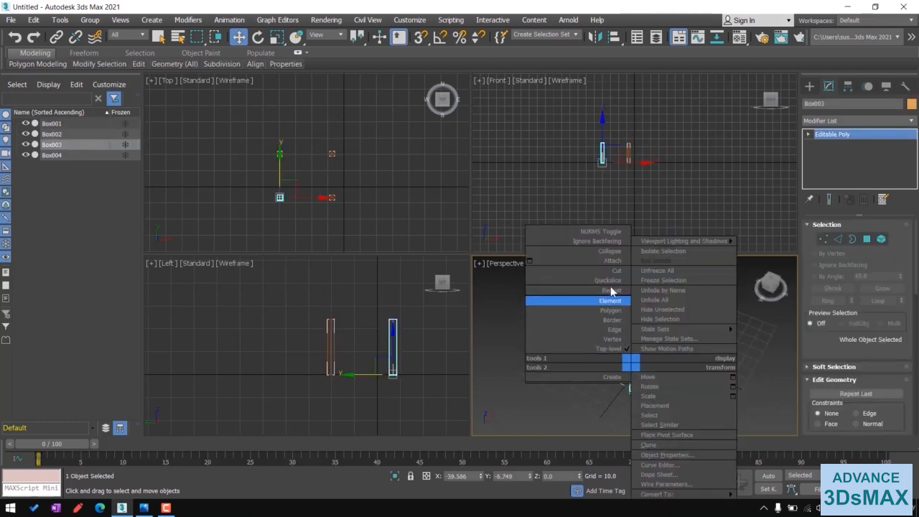
{"action": "left_click", "coordinate": [605, 261]}
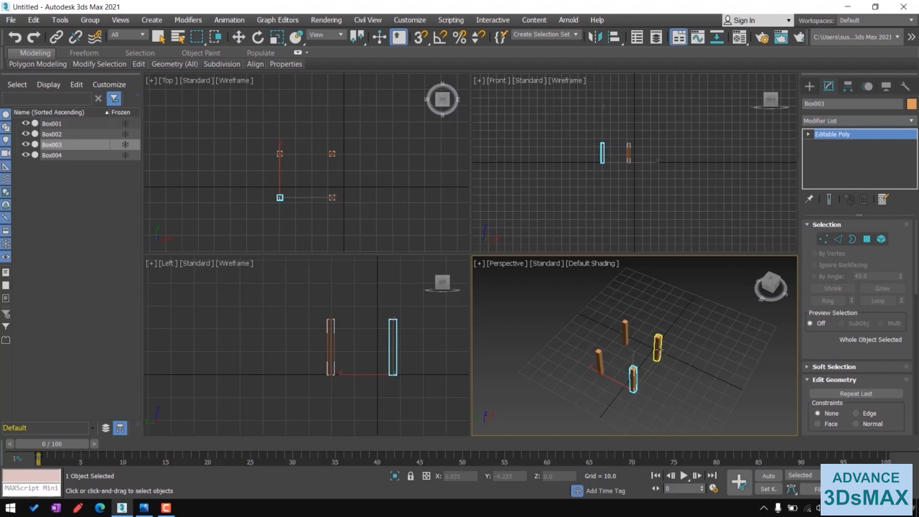
{"action": "left_click", "coordinate": [658, 349]}
{"action": "left_click", "coordinate": [626, 333]}
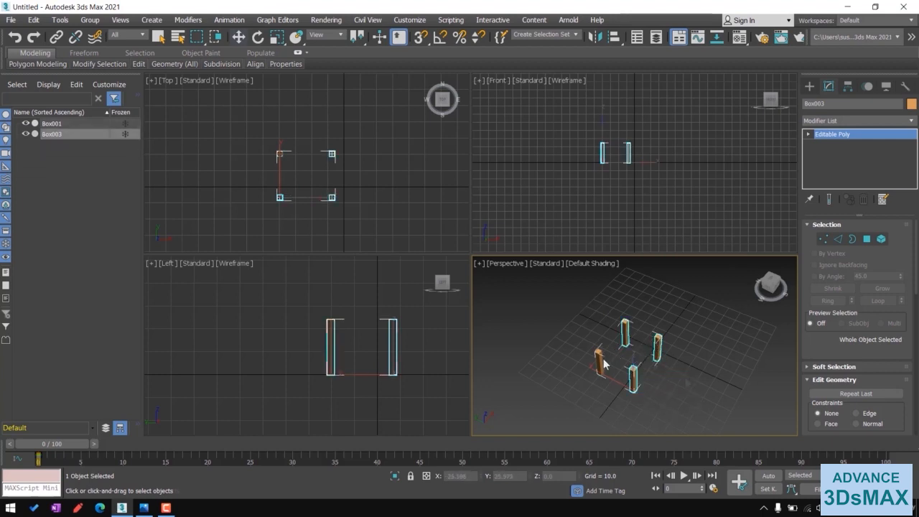
{"action": "left_click", "coordinate": [603, 364]}
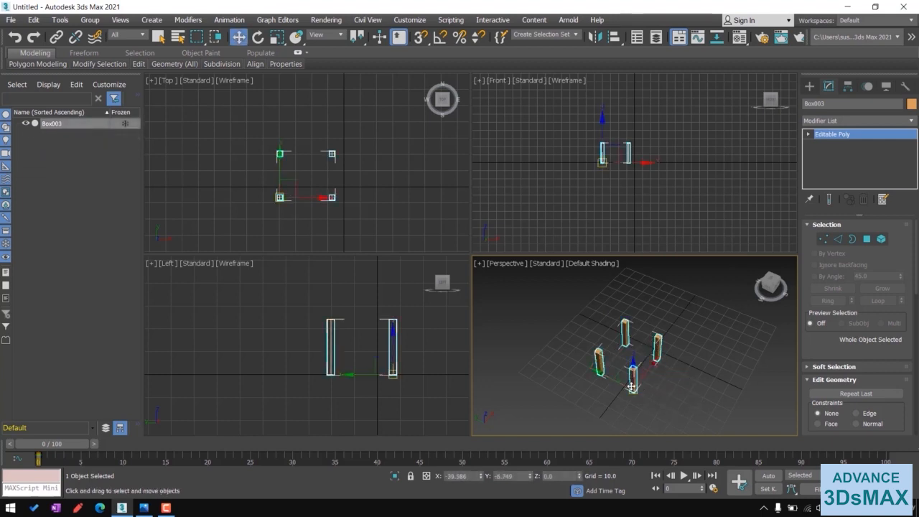
- Center the pivot on the object, move it down to the pillars' base, then turn off Affect Pivot Only
{"action": "left_click", "coordinate": [848, 86]}
{"action": "left_click", "coordinate": [854, 163]}
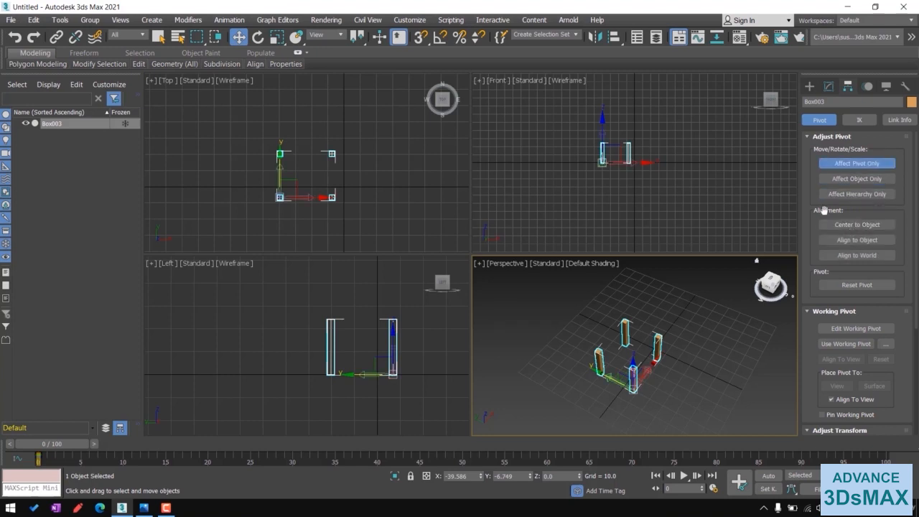
{"action": "left_click", "coordinate": [855, 226]}
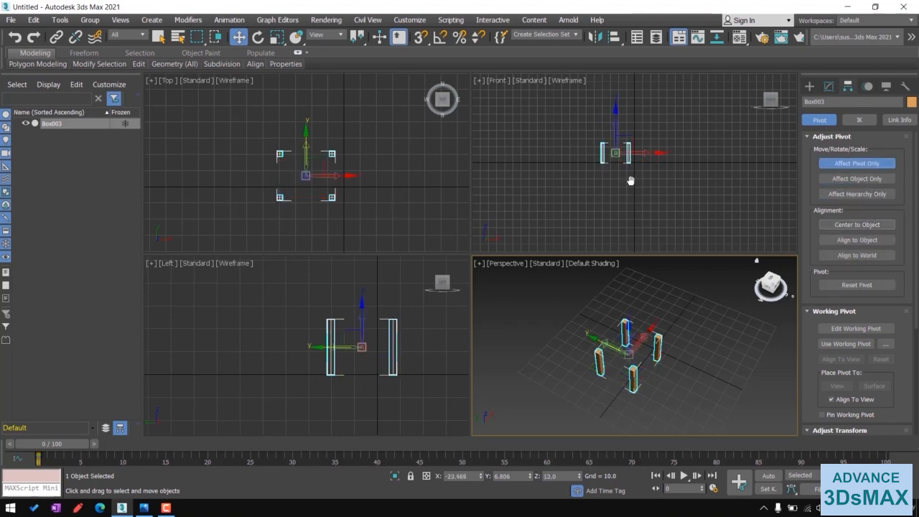
{"action": "scroll", "coordinate": [631, 180], "scroll_direction": "up", "scroll_amount": 3}
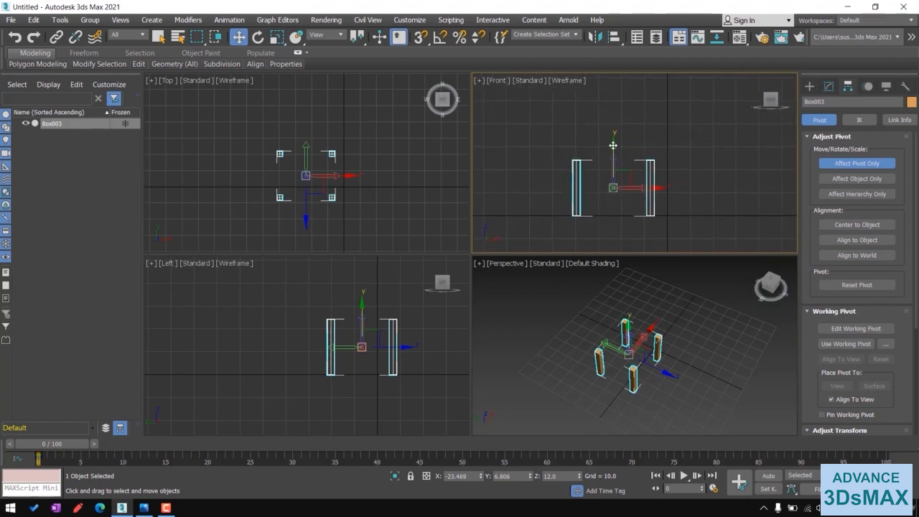
{"action": "left_click_drag", "start_coordinate": [613, 145], "coordinate": [617, 173]}
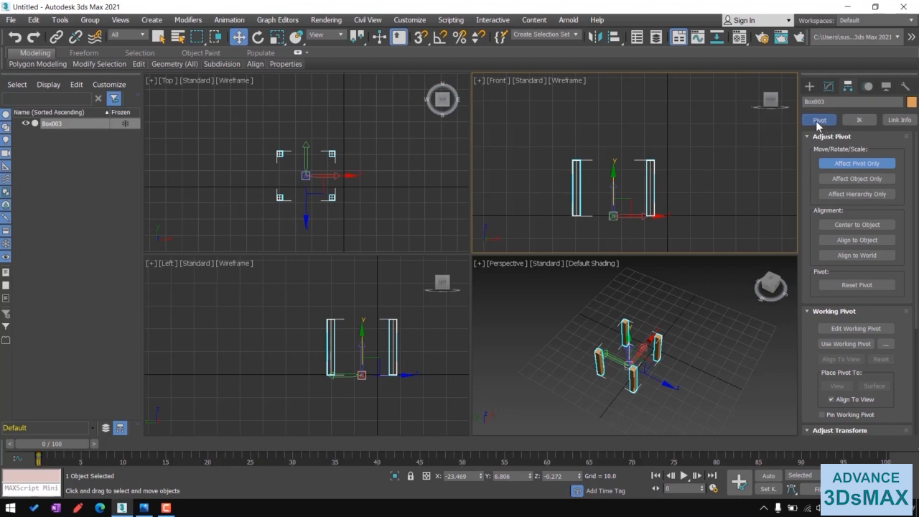
{"action": "left_click", "coordinate": [834, 163]}
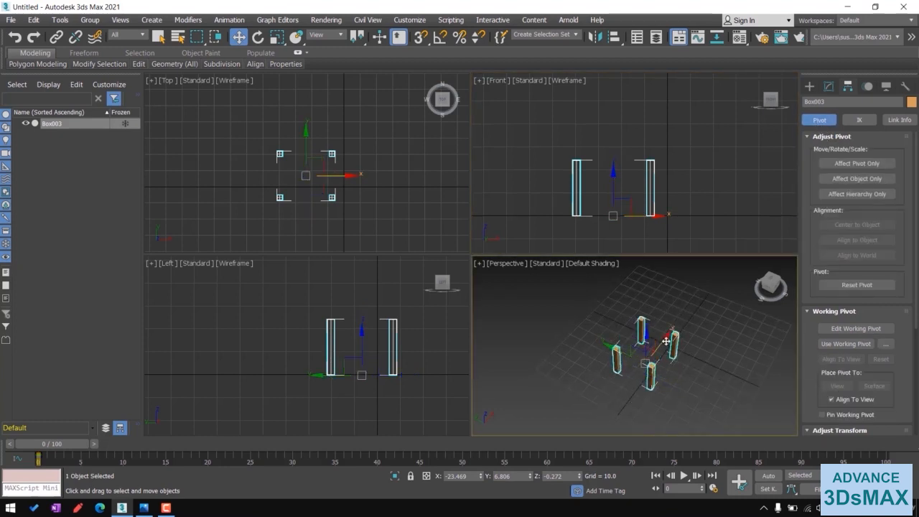
- Place the object at the world origin by resetting its X and Y positions to 0
{"action": "right_click", "coordinate": [481, 476]}
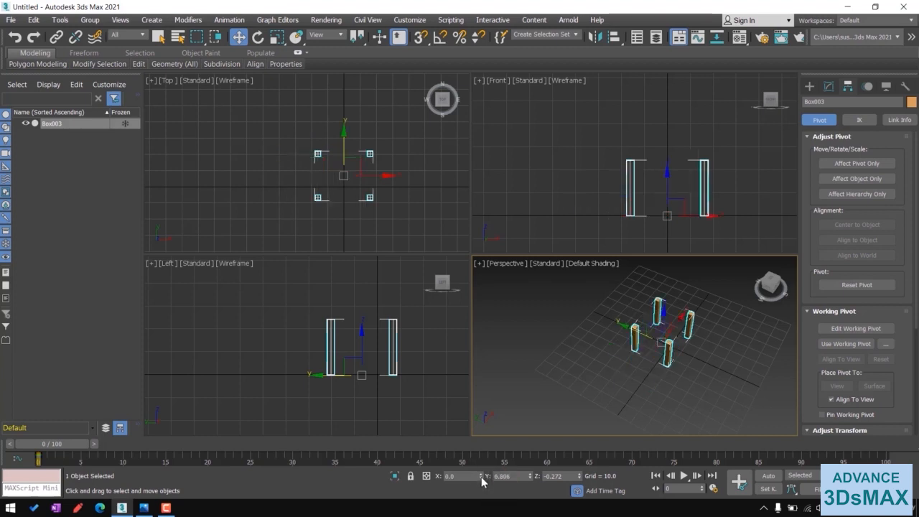
{"action": "right_click", "coordinate": [531, 480]}
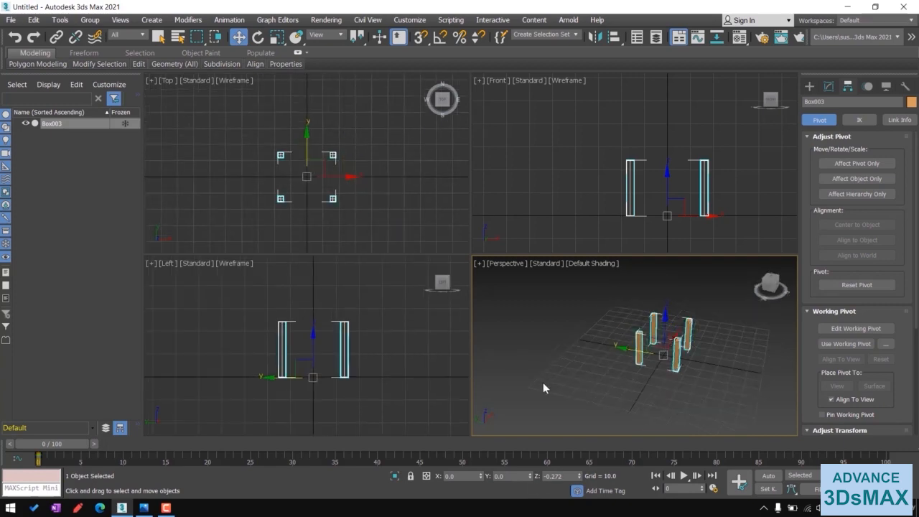
{"action": "left_click", "coordinate": [144, 508]}
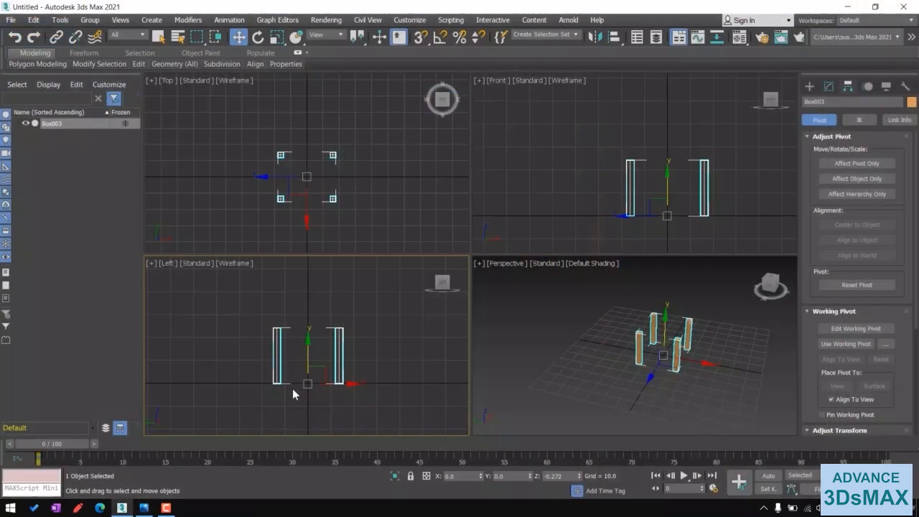
- Connect the pillars' vertical edges with 1 segment in the maximized Left view and move the new edge loop up near the top
{"action": "left_click", "coordinate": [829, 86]}
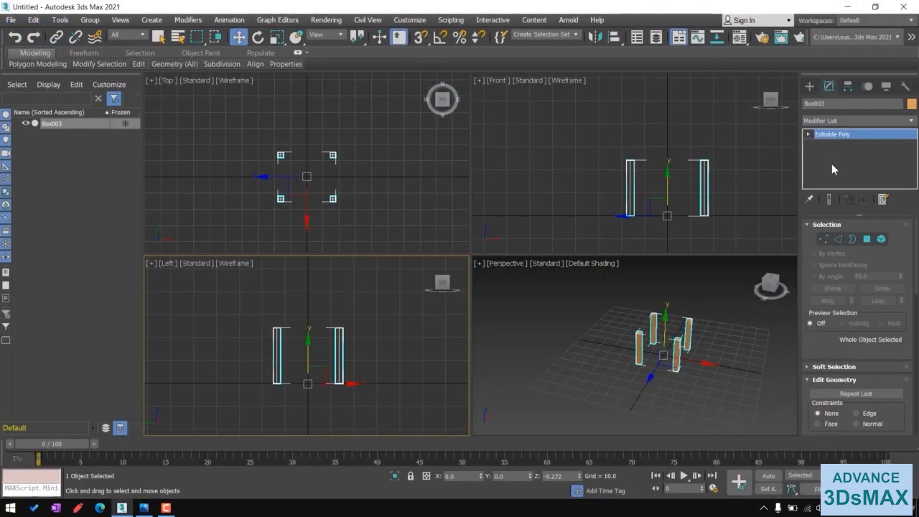
{"action": "left_click", "coordinate": [838, 238]}
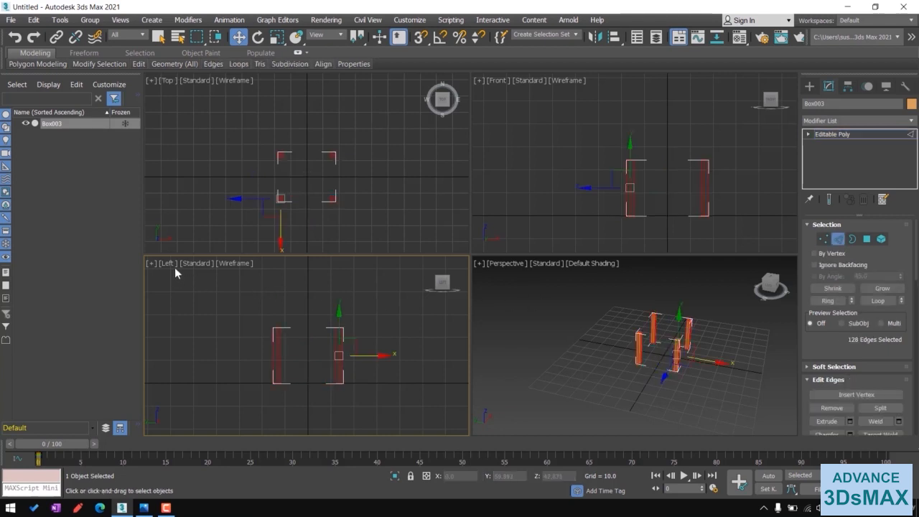
{"action": "middle_click_drag", "start_coordinate": [308, 355], "coordinate": [306, 335]}
{"action": "left_click_drag", "start_coordinate": [250, 323], "coordinate": [377, 345]}
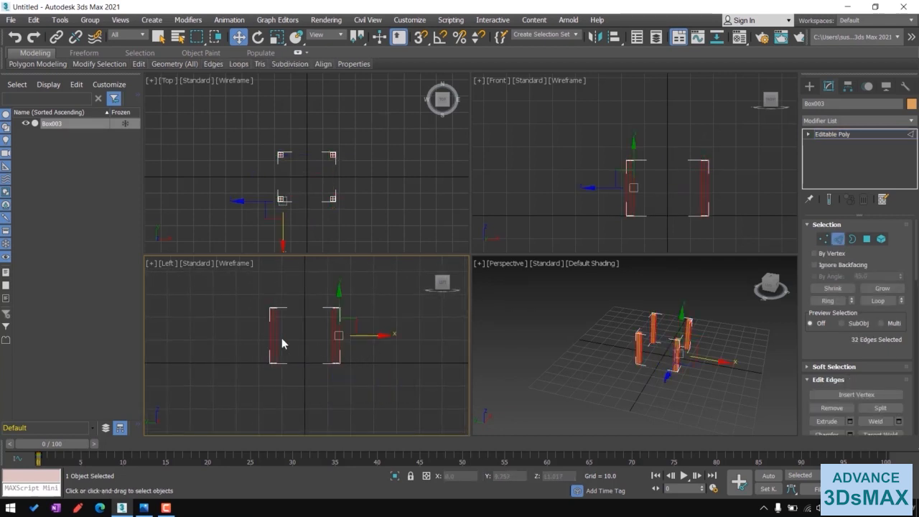
{"action": "right_click", "coordinate": [377, 331]}
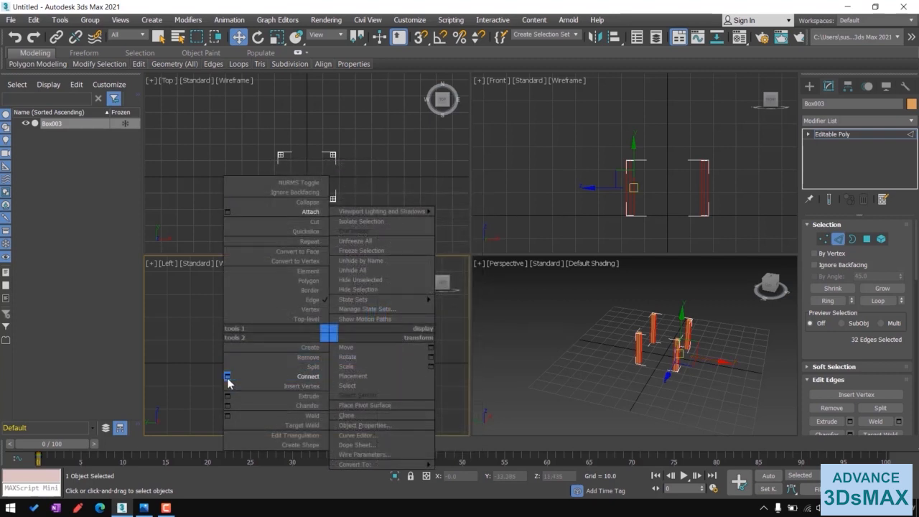
{"action": "left_click", "coordinate": [227, 376]}
{"action": "key", "text": "alt+w"}
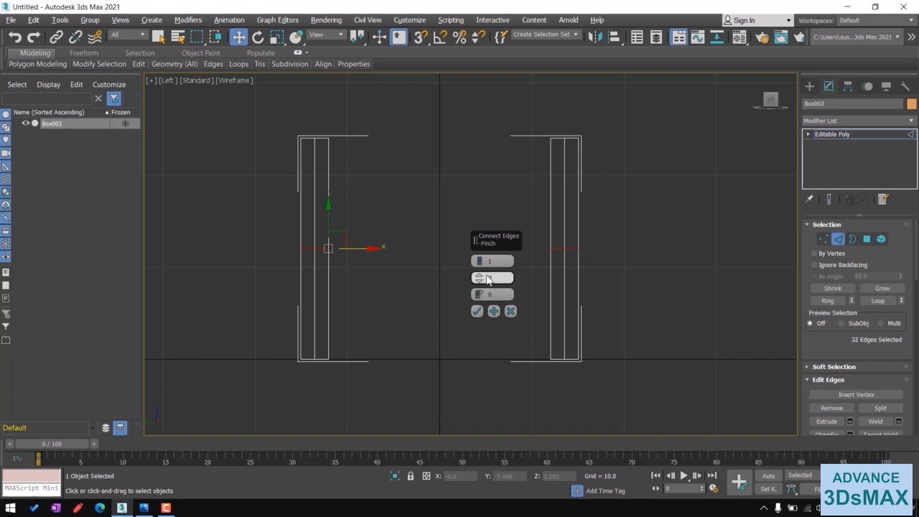
{"action": "left_click", "coordinate": [478, 313]}
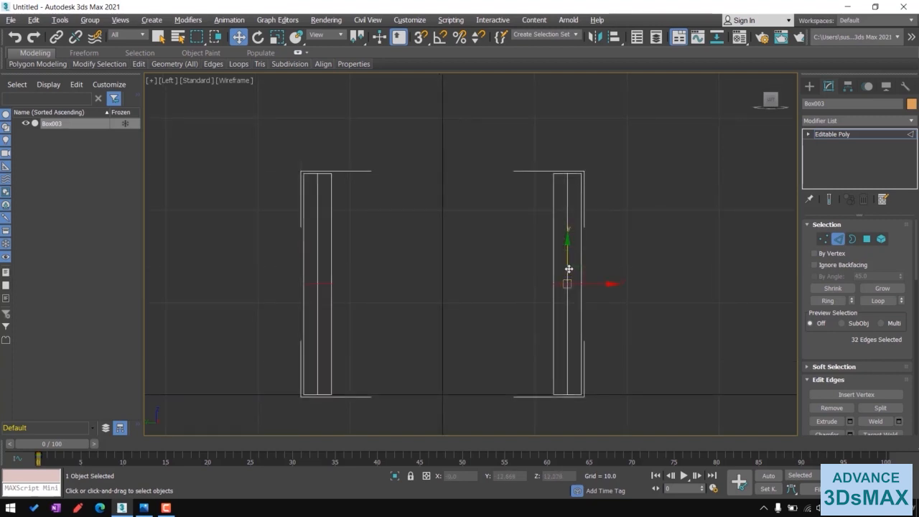
{"action": "left_click_drag", "start_coordinate": [570, 252], "coordinate": [582, 168]}
{"action": "middle_click_drag", "start_coordinate": [532, 329], "coordinate": [569, 296]}
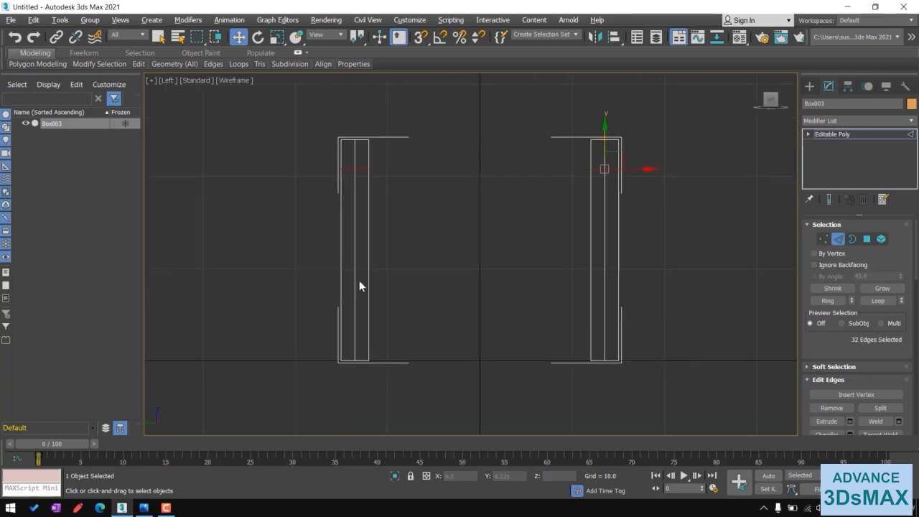
- Connect the pillars' lower vertical edges with 2 segments and a pinch of -58 to add two edge loops near the base
{"action": "left_click_drag", "start_coordinate": [312, 261], "coordinate": [639, 332]}
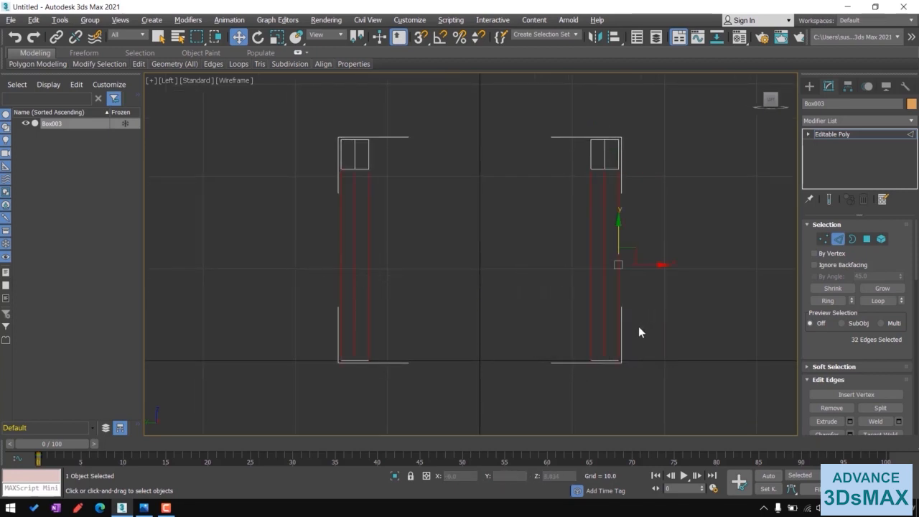
{"action": "right_click", "coordinate": [510, 273]}
{"action": "left_click", "coordinate": [405, 311]}
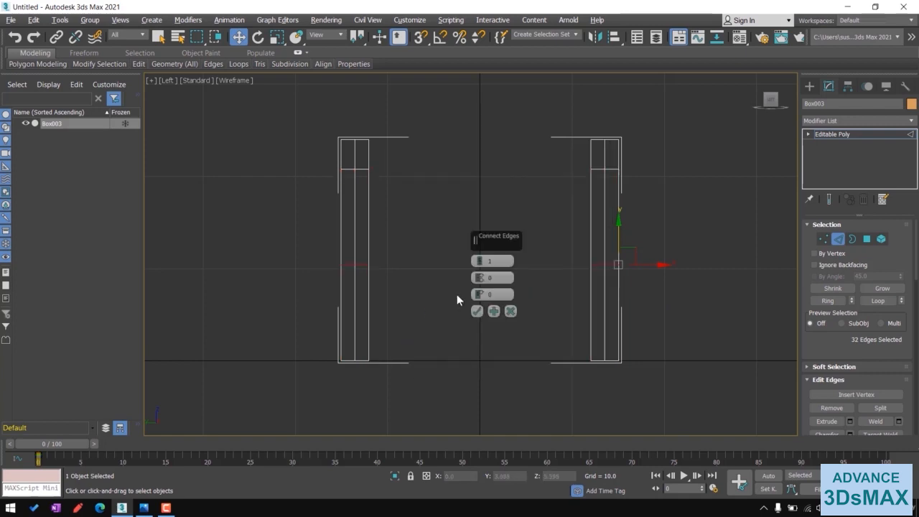
{"action": "left_click", "coordinate": [482, 259]}
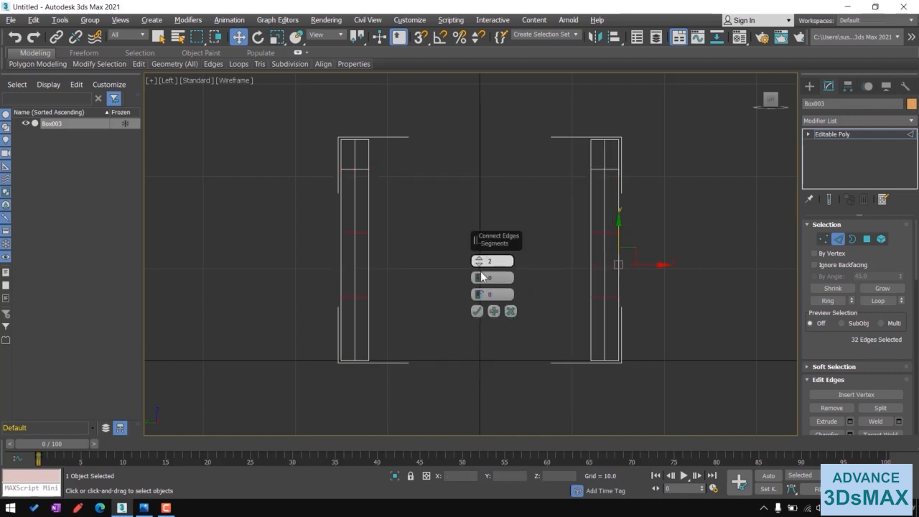
{"action": "left_click_drag", "start_coordinate": [479, 277], "coordinate": [489, 380]}
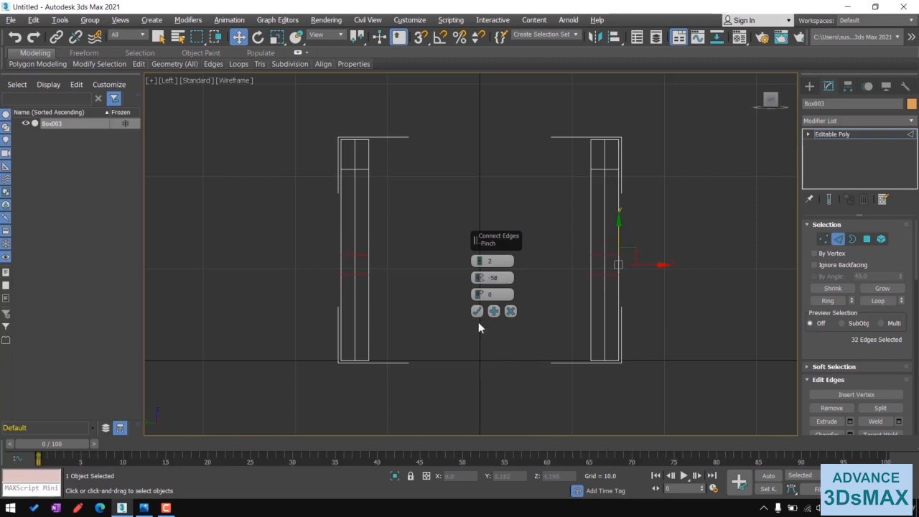
{"action": "left_click", "coordinate": [480, 297]}
{"action": "left_click_drag", "start_coordinate": [480, 298], "coordinate": [522, 339]}
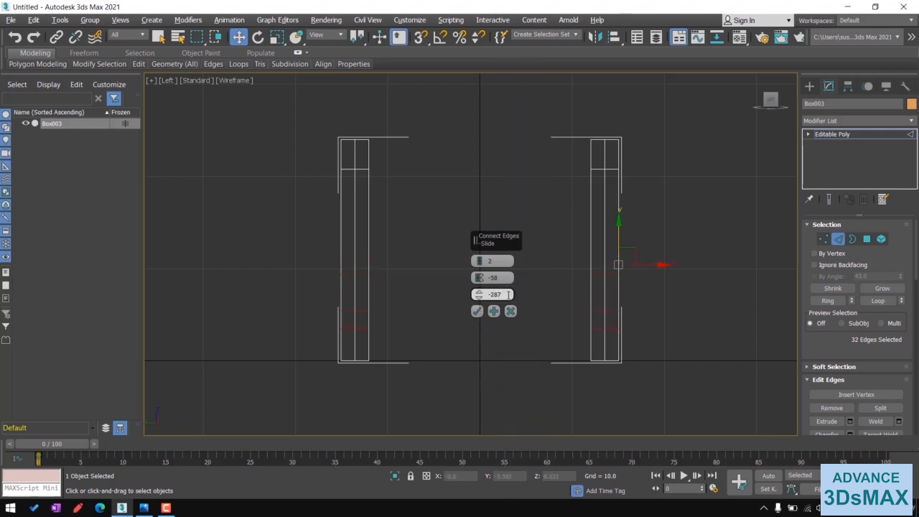
{"action": "left_click", "coordinate": [477, 311]}
- Switch to a maximized Perspective view with edged faces displayed
{"action": "key", "text": "alt+w"}
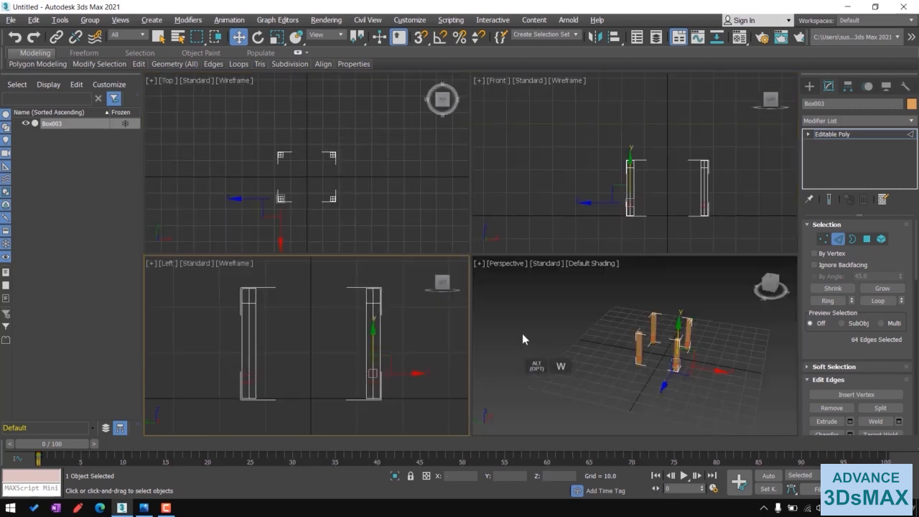
{"action": "middle_click", "coordinate": [724, 345]}
{"action": "key", "text": "alt+w"}
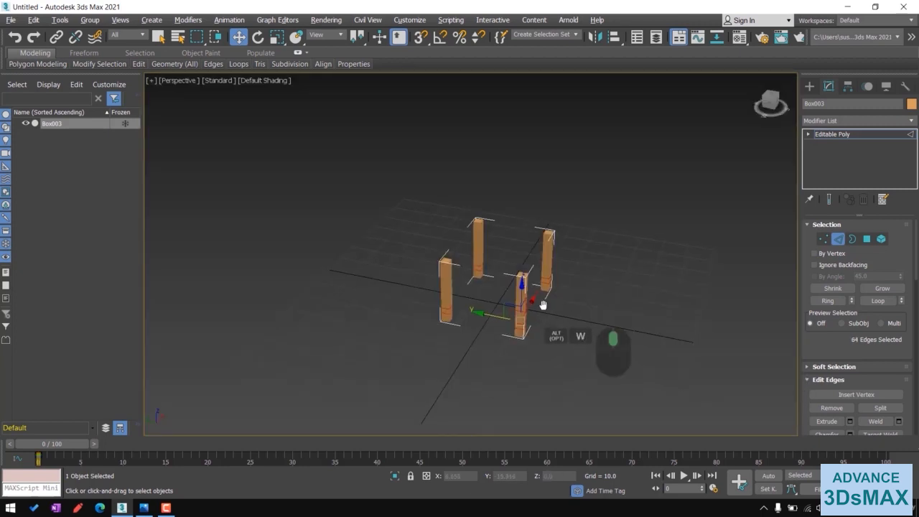
{"action": "scroll", "coordinate": [546, 316], "scroll_direction": "up", "scroll_amount": 6}
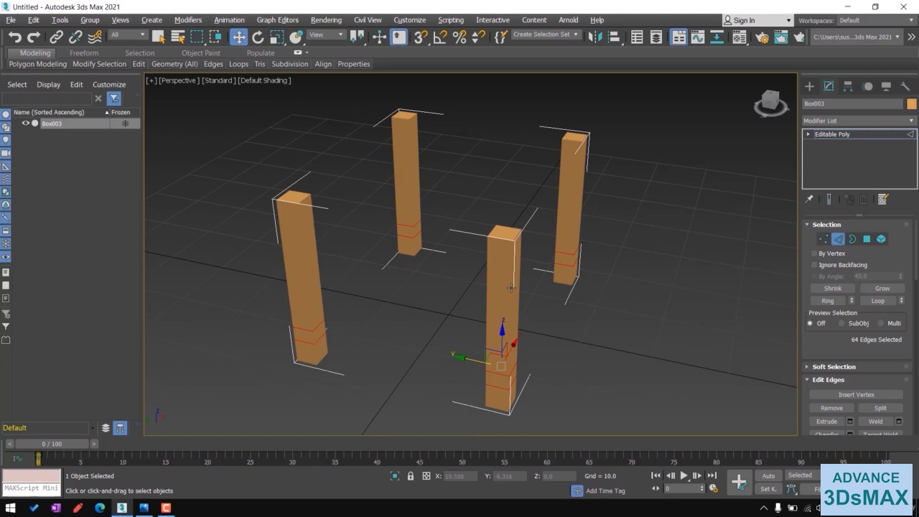
{"action": "key", "text": "F4"}
{"action": "middle_click_drag", "start_coordinate": [519, 318], "coordinate": [325, 265], "text": "alt"}
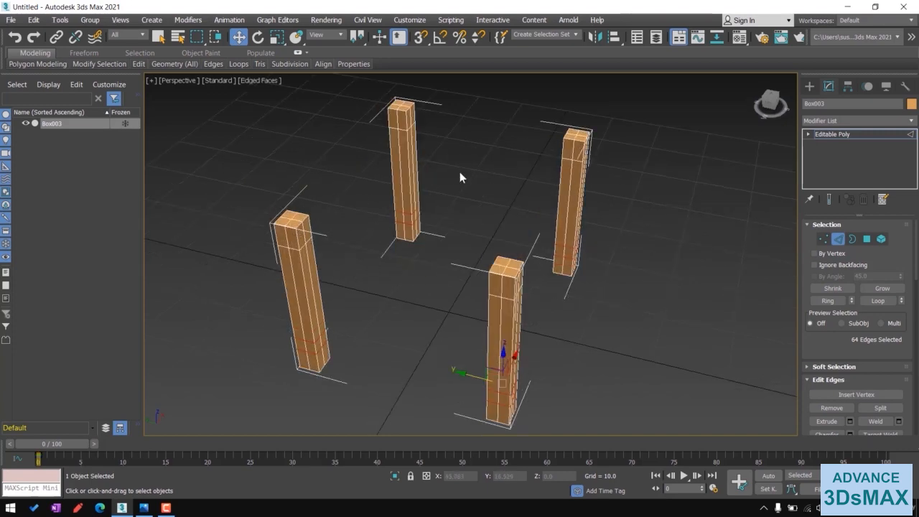
{"action": "middle_click_drag", "start_coordinate": [460, 179], "coordinate": [601, 278], "text": "alt"}
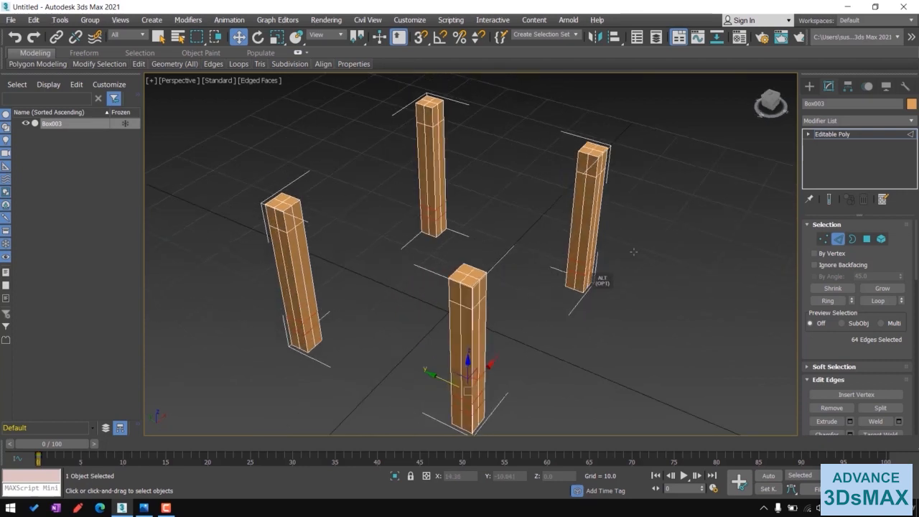
- Bridge the facing upper side polygons of two neighbouring pillars to form a top beam
{"action": "left_click", "coordinate": [866, 239]}
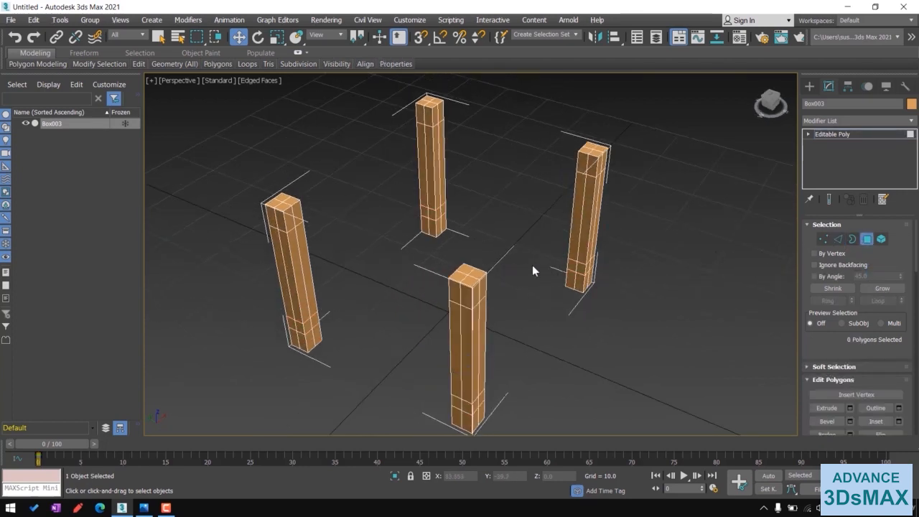
{"action": "middle_click_drag", "start_coordinate": [401, 278], "coordinate": [439, 273]}
{"action": "left_click", "coordinate": [321, 215]}
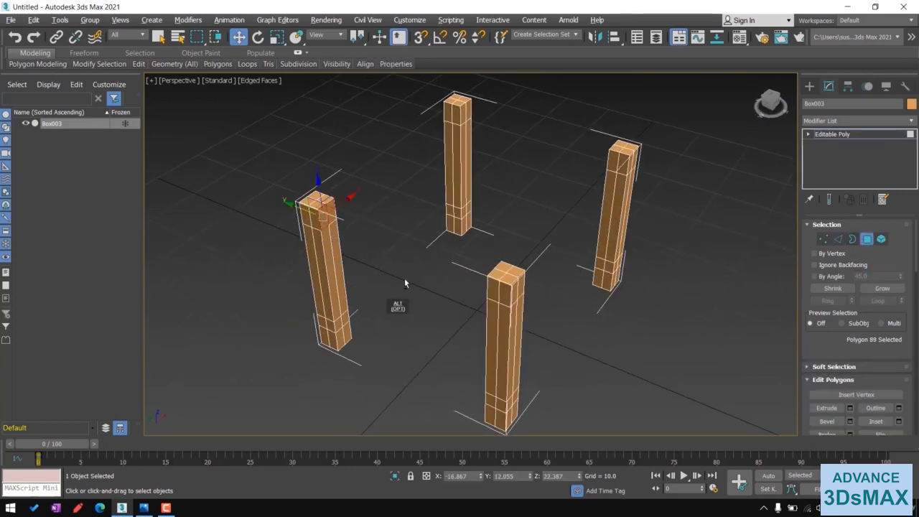
{"action": "middle_click_drag", "start_coordinate": [398, 306], "coordinate": [488, 196], "text": "alt"}
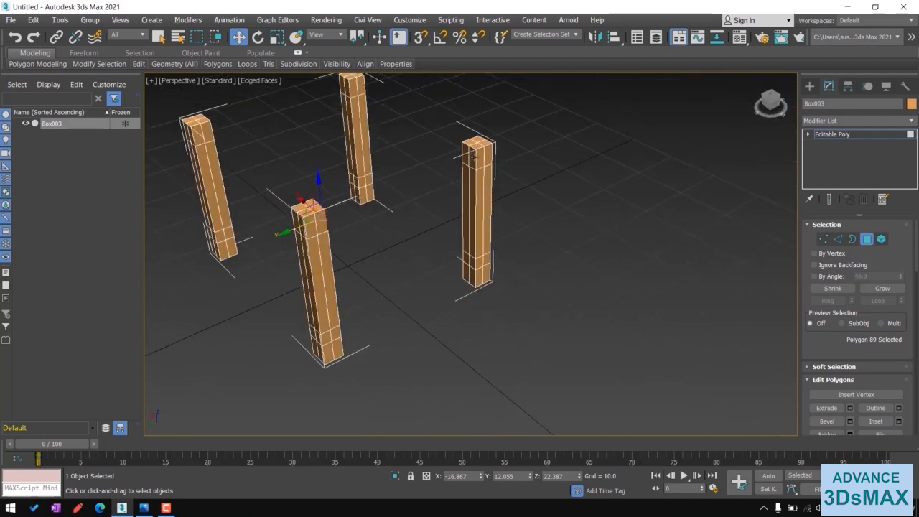
{"action": "left_click", "coordinate": [472, 155]}
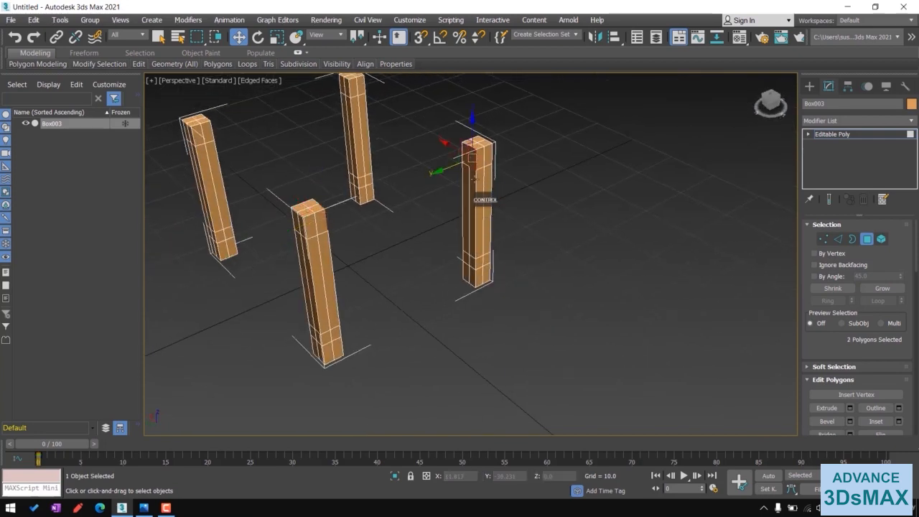
{"action": "middle_click_drag", "start_coordinate": [571, 288], "coordinate": [451, 293], "text": "alt"}
{"action": "scroll", "coordinate": [447, 287], "scroll_direction": "up", "scroll_amount": 4}
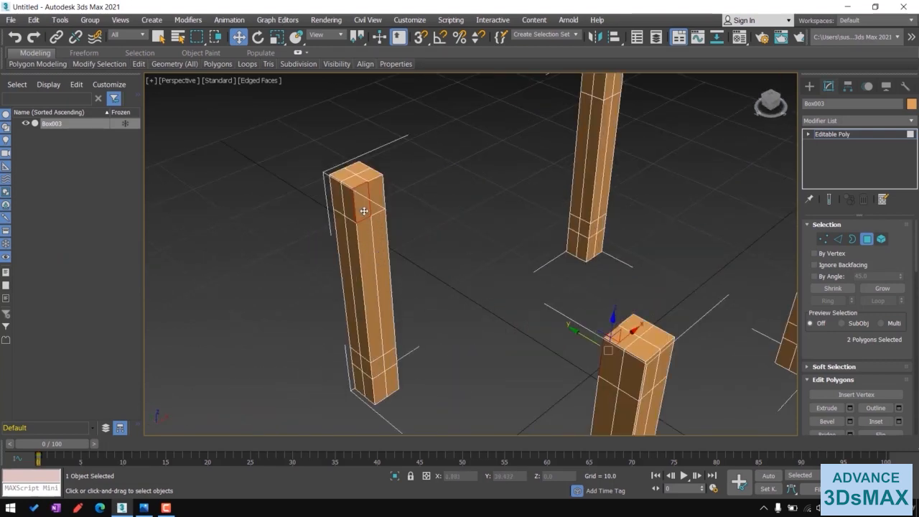
{"action": "middle_click_drag", "start_coordinate": [417, 259], "coordinate": [567, 296], "text": "alt"}
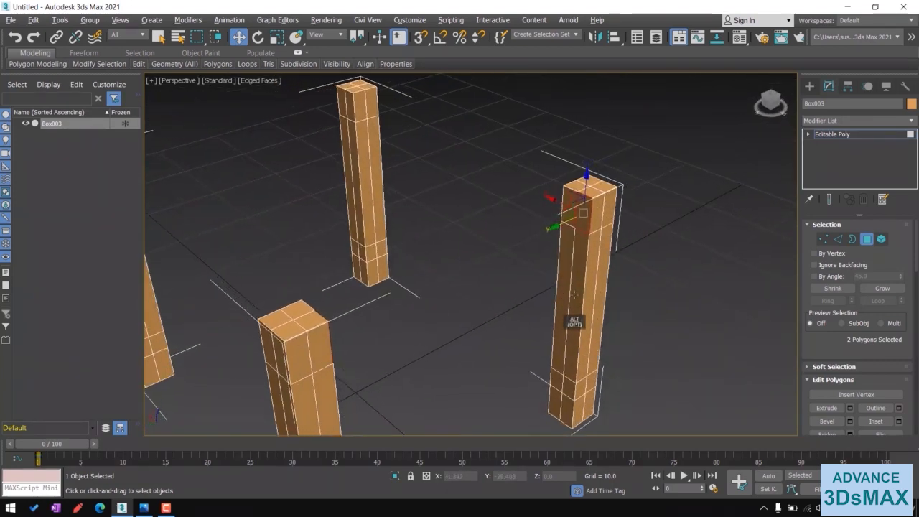
{"action": "scroll", "coordinate": [875, 357], "scroll_direction": "down", "scroll_amount": 2}
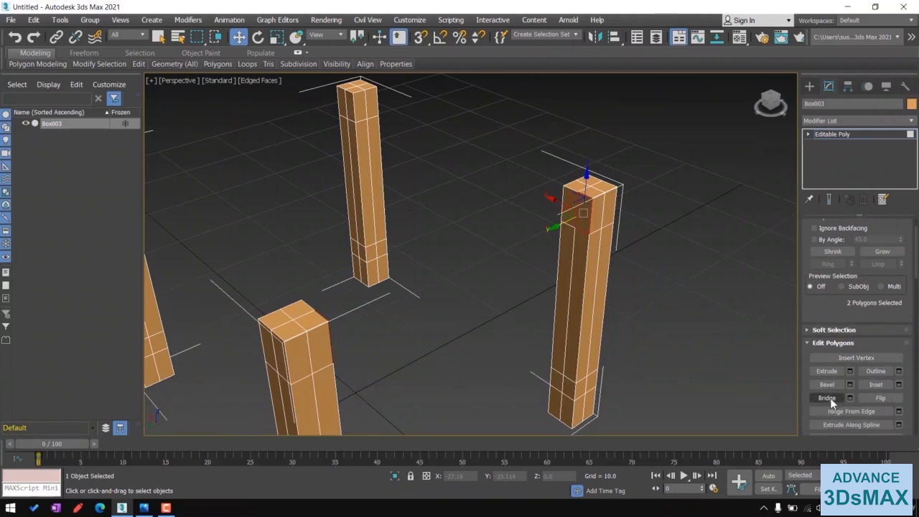
{"action": "left_click", "coordinate": [828, 398]}
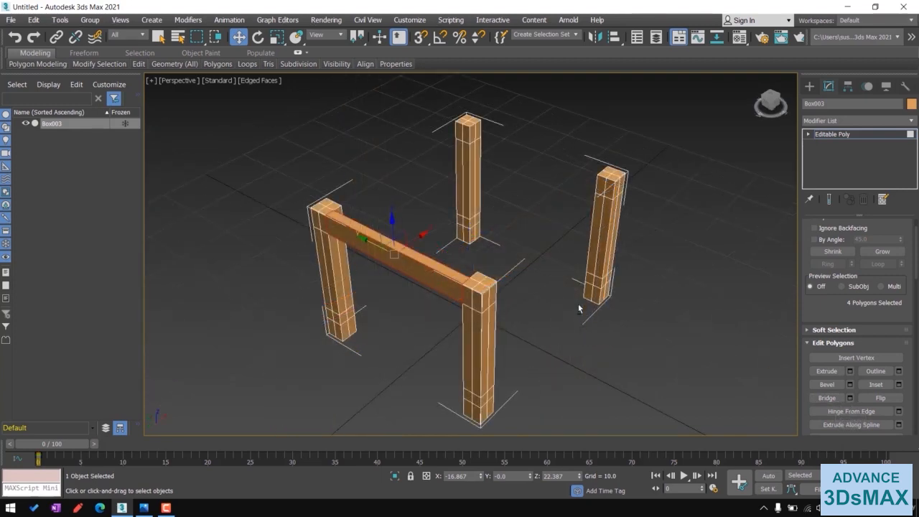
- Delete the facing upper side polygons on two other neighbouring pillars to open holes
{"action": "middle_click_drag", "start_coordinate": [604, 331], "coordinate": [490, 258], "text": "alt"}
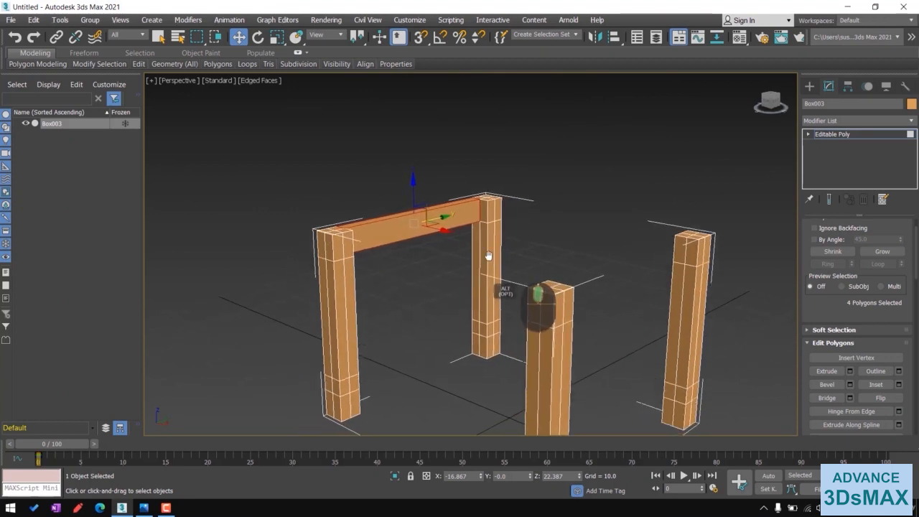
{"action": "scroll", "coordinate": [365, 247], "scroll_direction": "up", "scroll_amount": 4}
{"action": "left_click", "coordinate": [316, 251]}
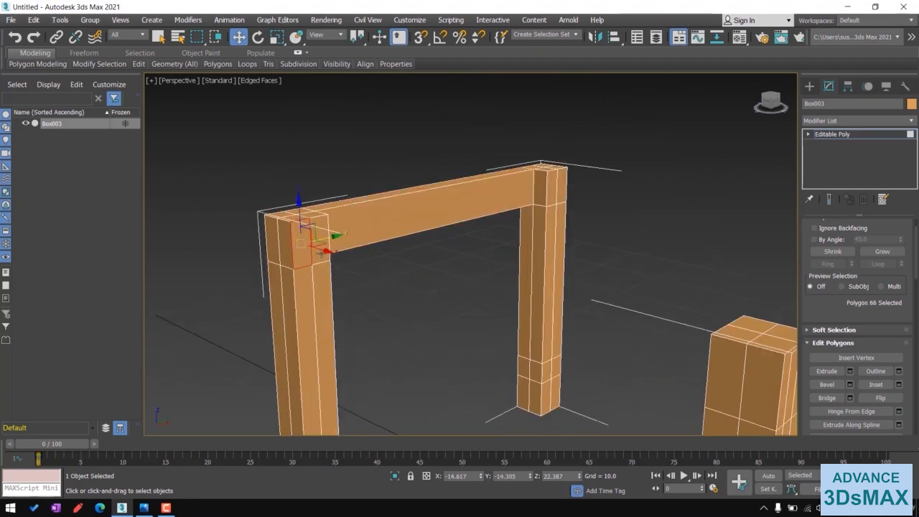
{"action": "key", "text": "Delete"}
{"action": "middle_click_drag", "start_coordinate": [431, 264], "coordinate": [489, 238], "text": "alt"}
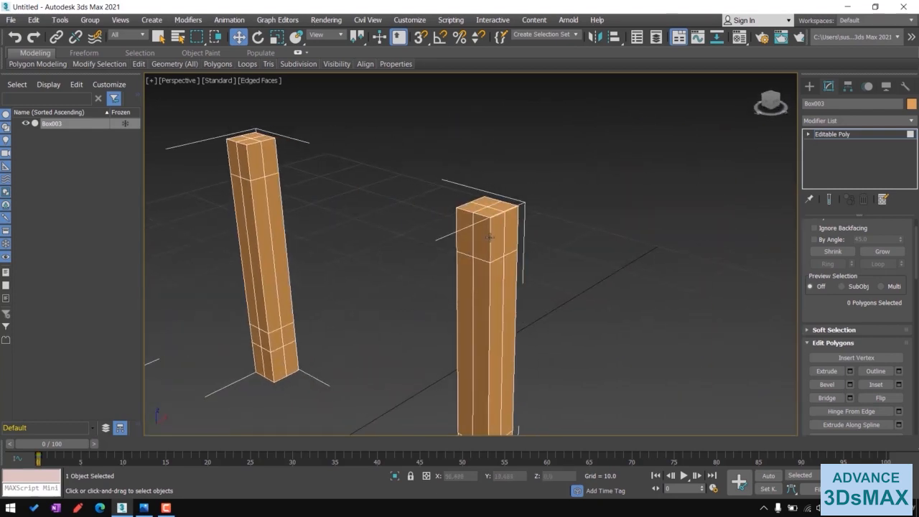
{"action": "left_click", "coordinate": [482, 234]}
{"action": "key", "text": "Delete"}
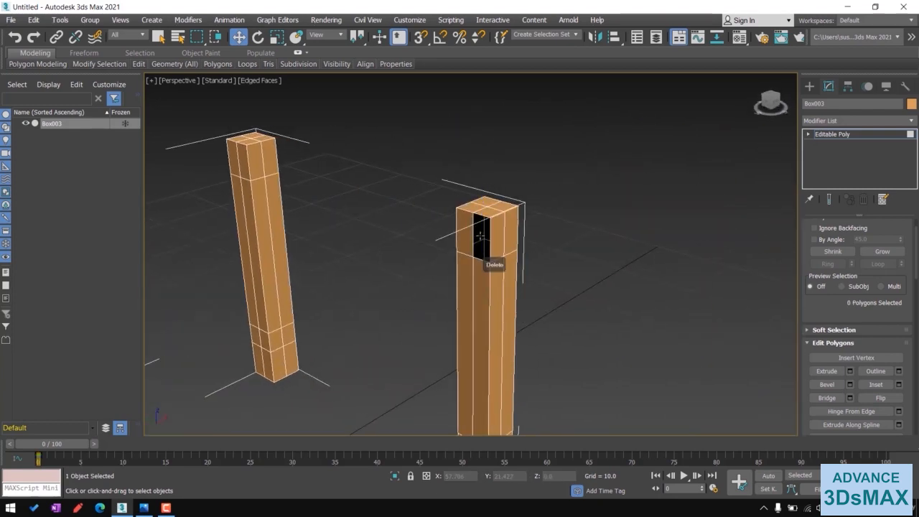
- Bridge the borders of the two holes to create a second top beam
{"action": "left_click", "coordinate": [808, 134]}
{"action": "left_click", "coordinate": [829, 165]}
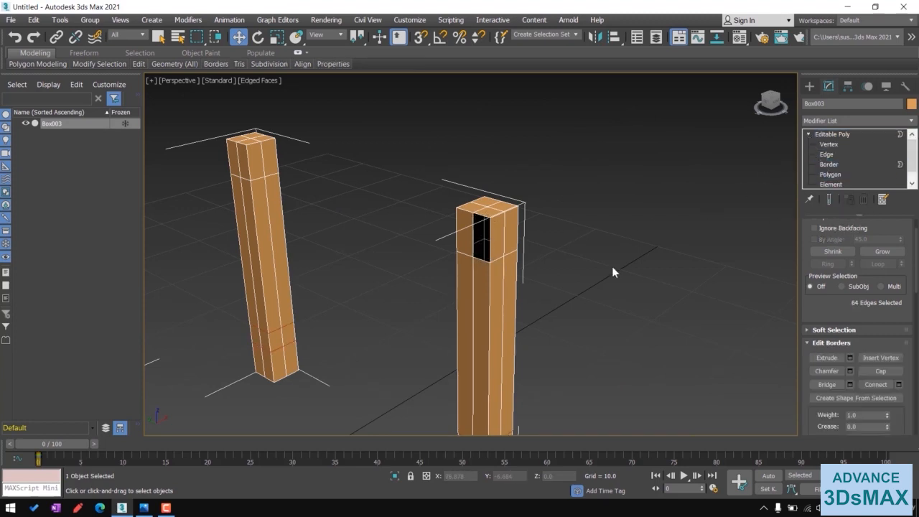
{"action": "left_click", "coordinate": [489, 247]}
{"action": "middle_click_drag", "start_coordinate": [487, 327], "coordinate": [550, 294], "text": "alt"}
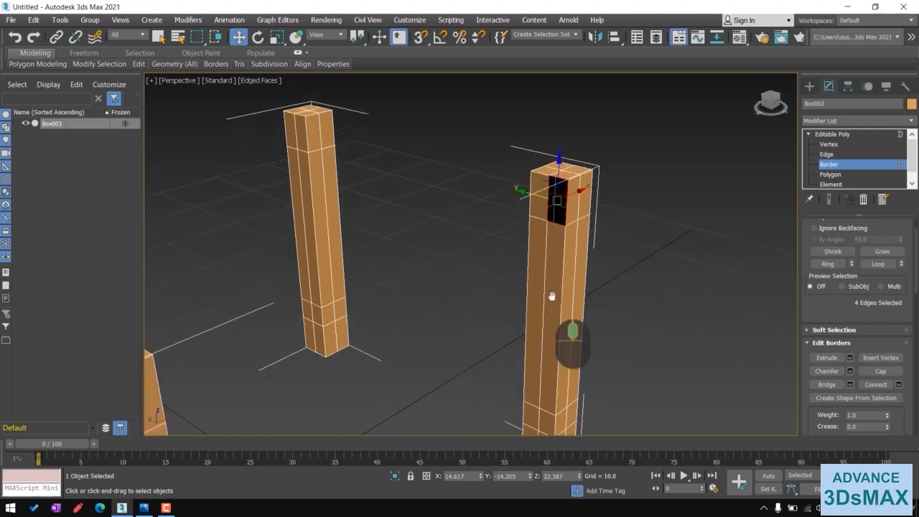
{"action": "middle_click_drag", "start_coordinate": [601, 312], "coordinate": [513, 302], "text": "alt"}
{"action": "middle_click_drag", "start_coordinate": [439, 264], "coordinate": [514, 319]}
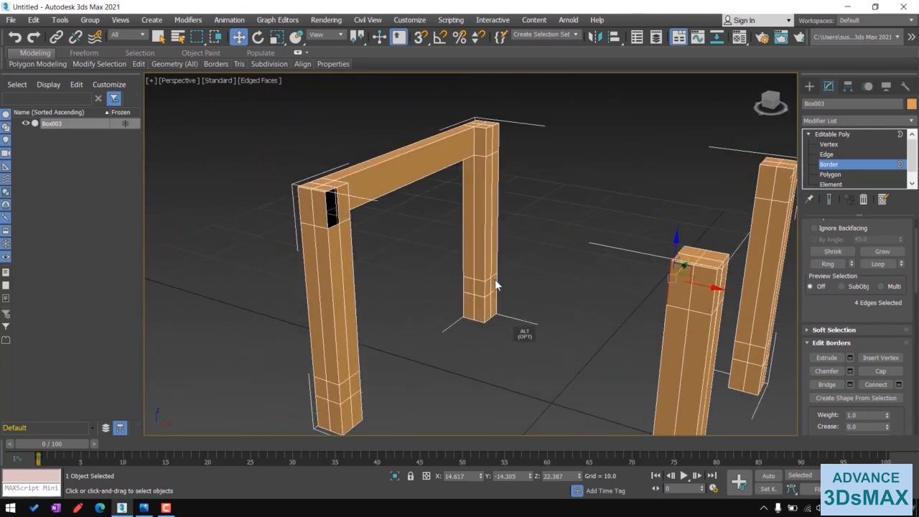
{"action": "left_click", "coordinate": [330, 212], "text": "ctrl"}
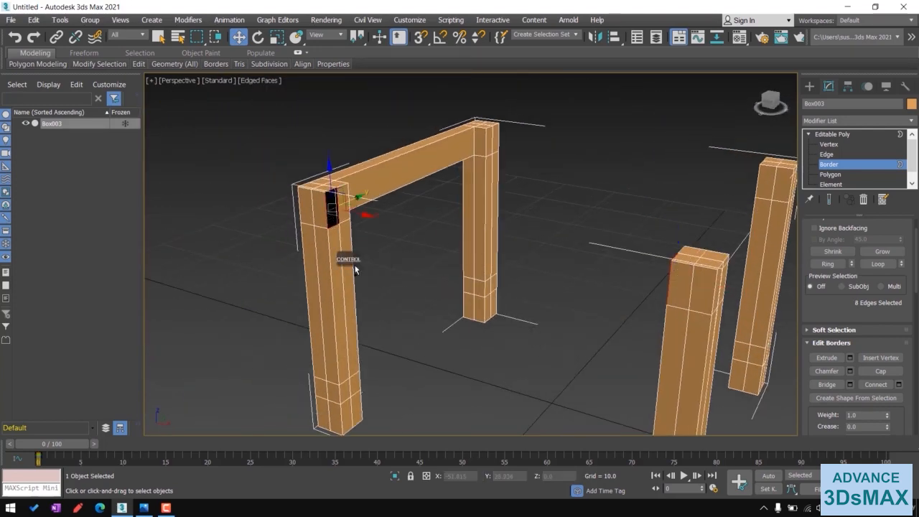
{"action": "left_click", "coordinate": [826, 386]}
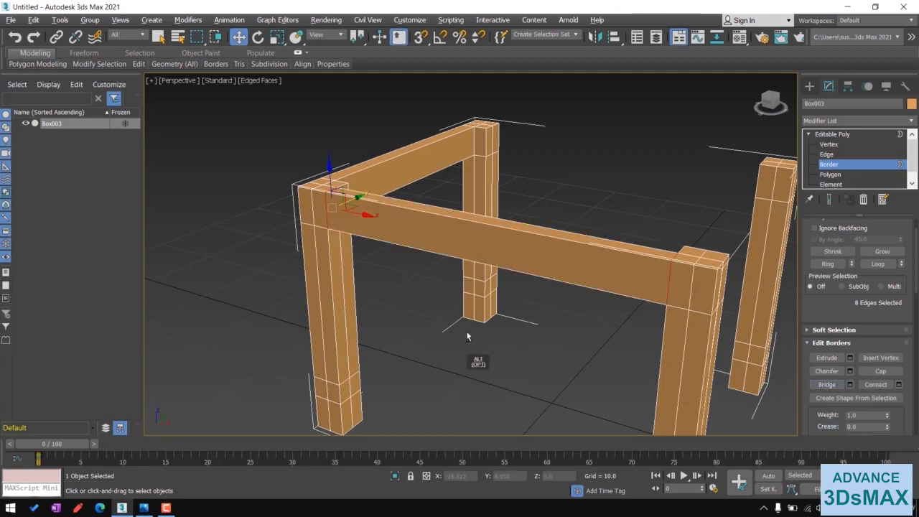
- Bridge the facing lower side polygons of two pillars to create a low stretcher
{"action": "middle_click_drag", "start_coordinate": [468, 333], "coordinate": [504, 284], "text": "alt"}
{"action": "left_click", "coordinate": [831, 175]}
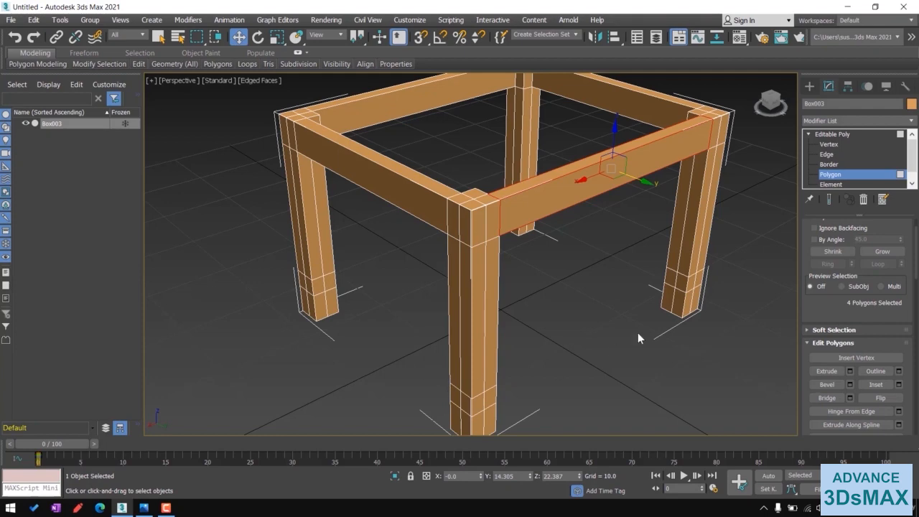
{"action": "left_click", "coordinate": [314, 287]}
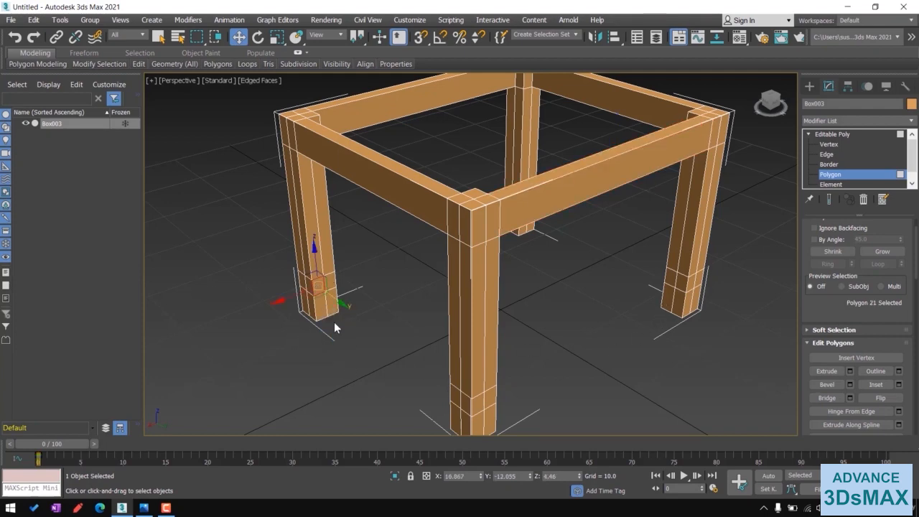
{"action": "middle_click_drag", "start_coordinate": [392, 355], "coordinate": [488, 339], "text": "alt"}
{"action": "left_click", "coordinate": [474, 241], "text": "ctrl"}
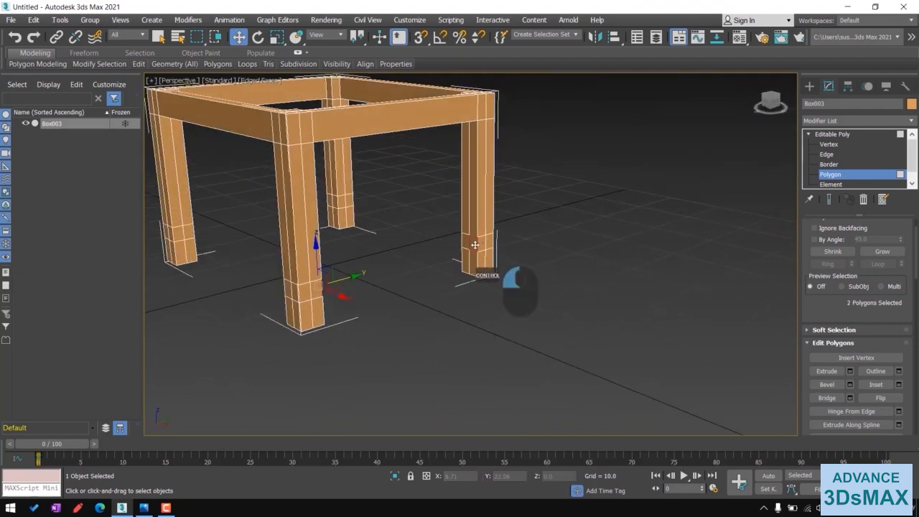
{"action": "left_click", "coordinate": [828, 398]}
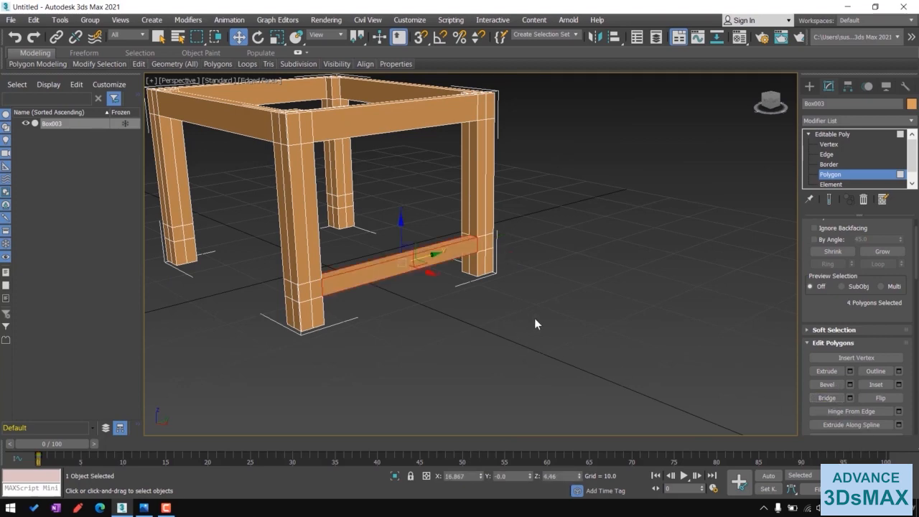
- Bridge the facing lower side polygons of another pillar pair to add a second stretcher
{"action": "middle_click_drag", "start_coordinate": [535, 318], "coordinate": [353, 378], "text": "alt"}
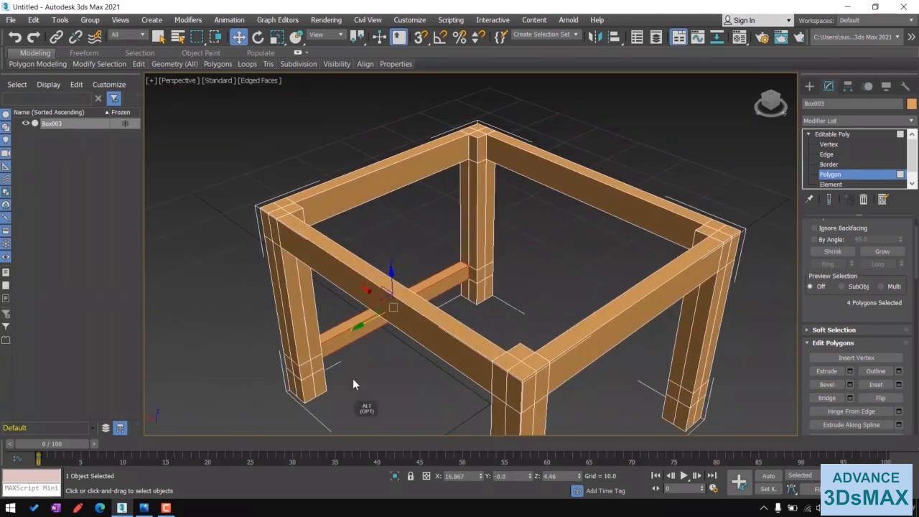
{"action": "left_click", "coordinate": [321, 401]}
{"action": "middle_click_drag", "start_coordinate": [455, 382], "coordinate": [571, 384], "text": "alt"}
{"action": "left_click", "coordinate": [485, 270], "text": "ctrl"}
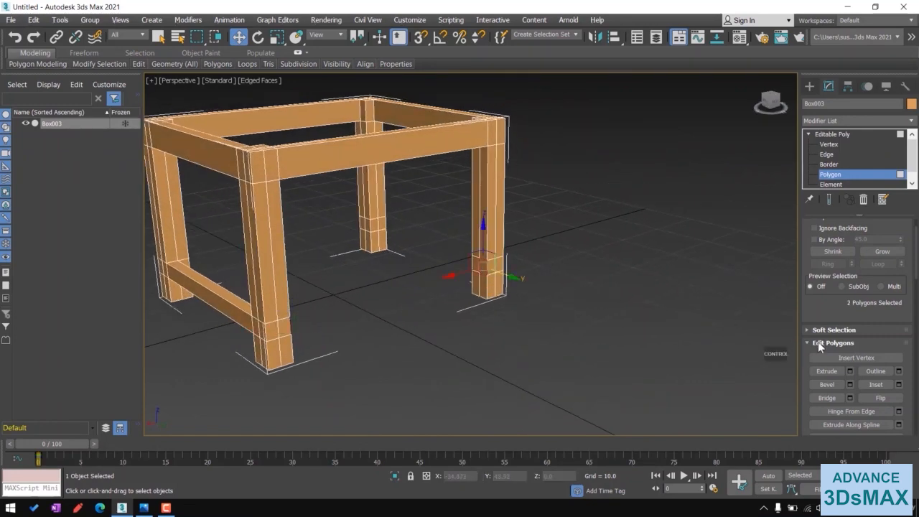
{"action": "left_click", "coordinate": [829, 398]}
- Bridge the facing lower side polygons of a third pillar pair to add another stretcher
{"action": "middle_click_drag", "start_coordinate": [623, 274], "coordinate": [469, 303], "text": "alt"}
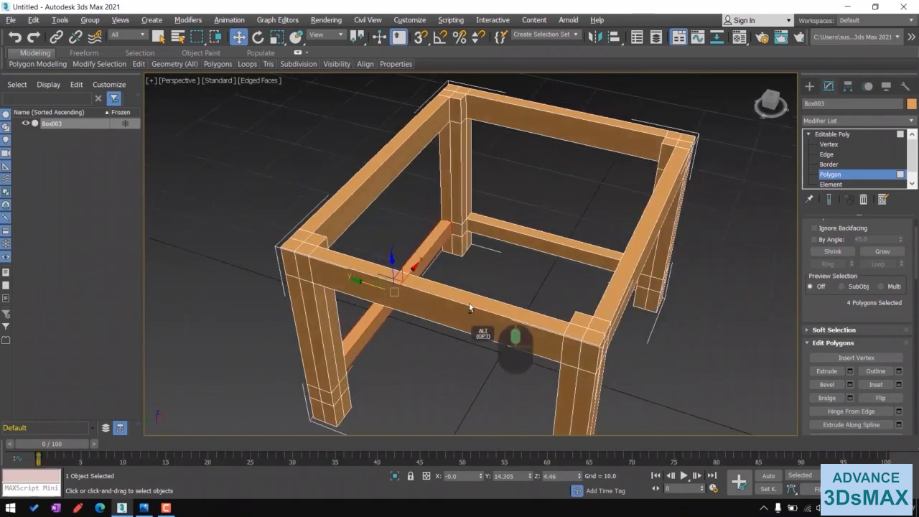
{"action": "middle_click_drag", "start_coordinate": [410, 366], "coordinate": [482, 268], "text": "alt"}
{"action": "left_click", "coordinate": [339, 283]}
{"action": "left_click", "coordinate": [447, 217], "text": "ctrl"}
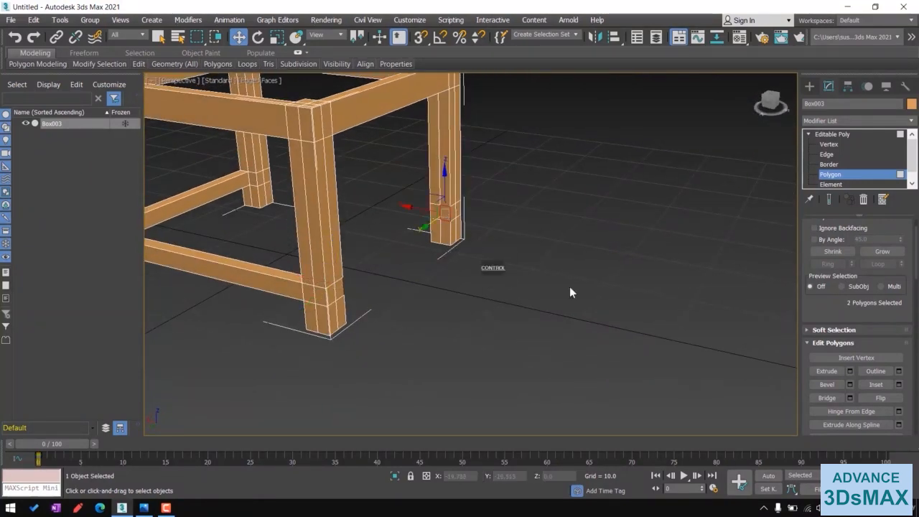
{"action": "left_click", "coordinate": [827, 398]}
{"action": "middle_click_drag", "start_coordinate": [604, 307], "coordinate": [424, 314], "text": "alt"}
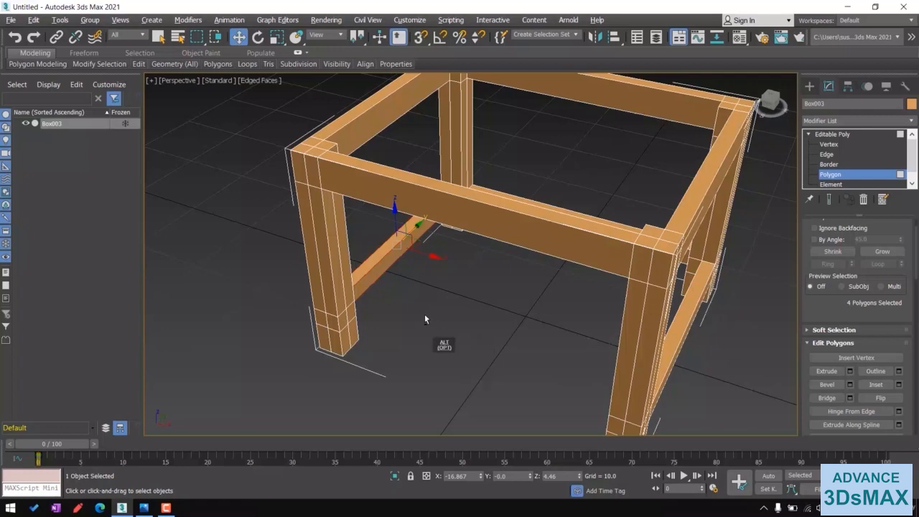
- Bridge the facing lower side polygons of the last pillar pair to add the fourth stretcher, then return to object level
{"action": "left_click", "coordinate": [345, 321]}
{"action": "middle_click_drag", "start_coordinate": [486, 380], "coordinate": [487, 206], "text": "alt"}
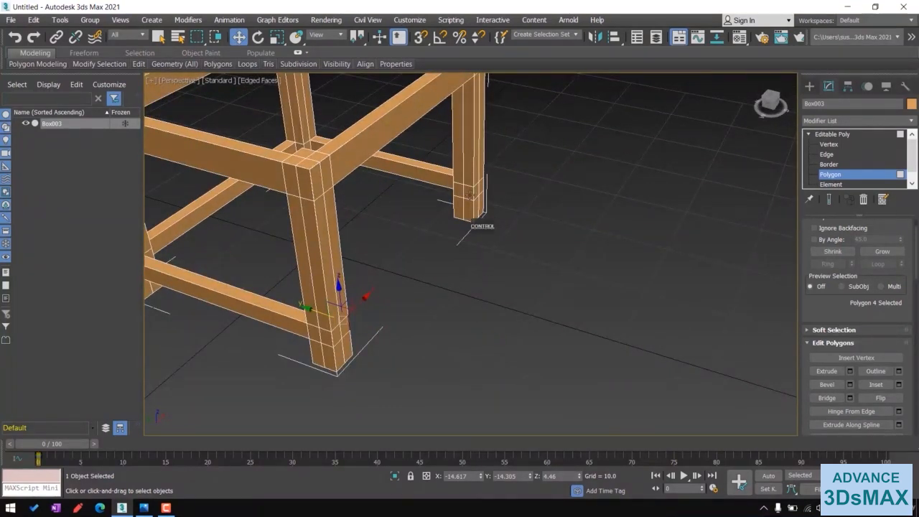
{"action": "left_click", "coordinate": [471, 195], "text": "ctrl"}
{"action": "left_click", "coordinate": [827, 398]}
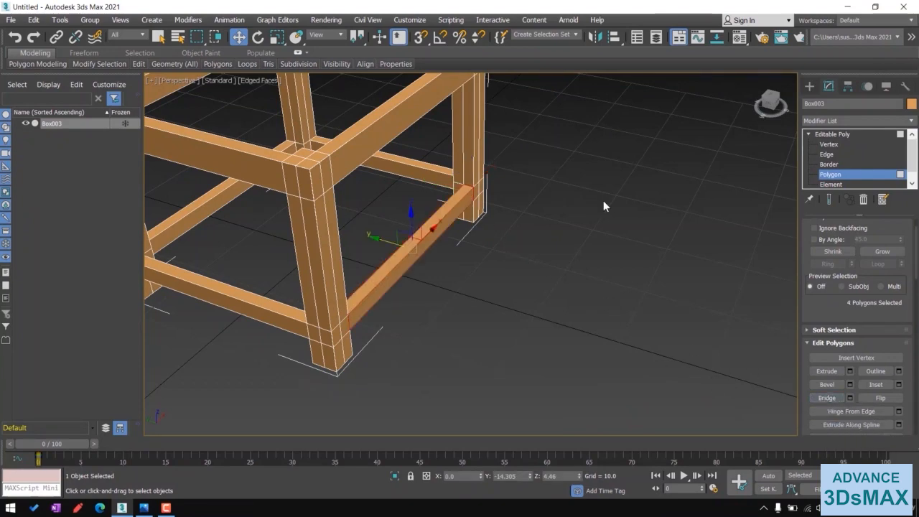
{"action": "scroll", "coordinate": [540, 329], "scroll_direction": "down", "scroll_amount": 5}
{"action": "middle_click_drag", "start_coordinate": [486, 297], "coordinate": [543, 331]}
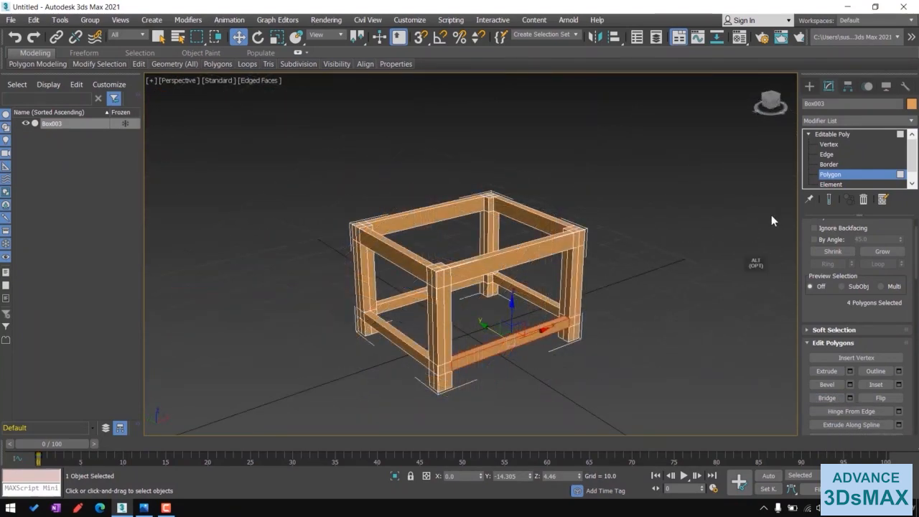
{"action": "left_click", "coordinate": [830, 134]}
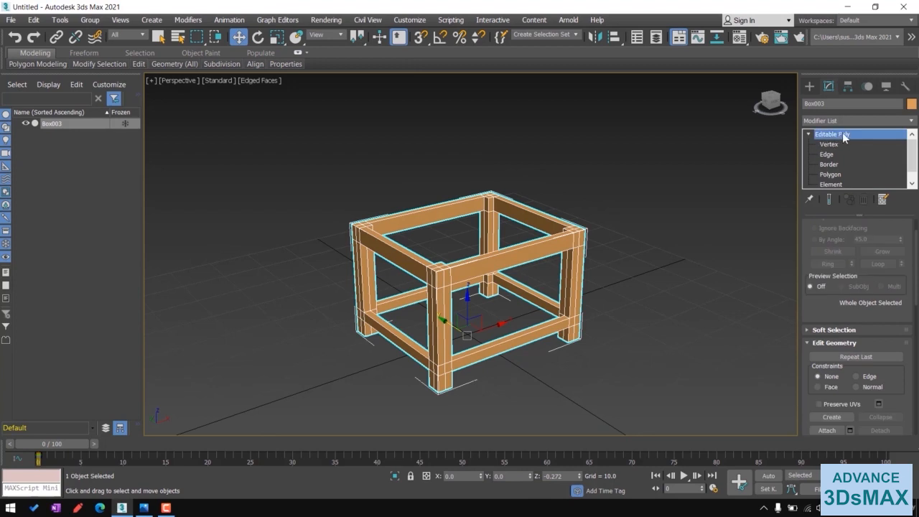
{"action": "left_click", "coordinate": [652, 274]}
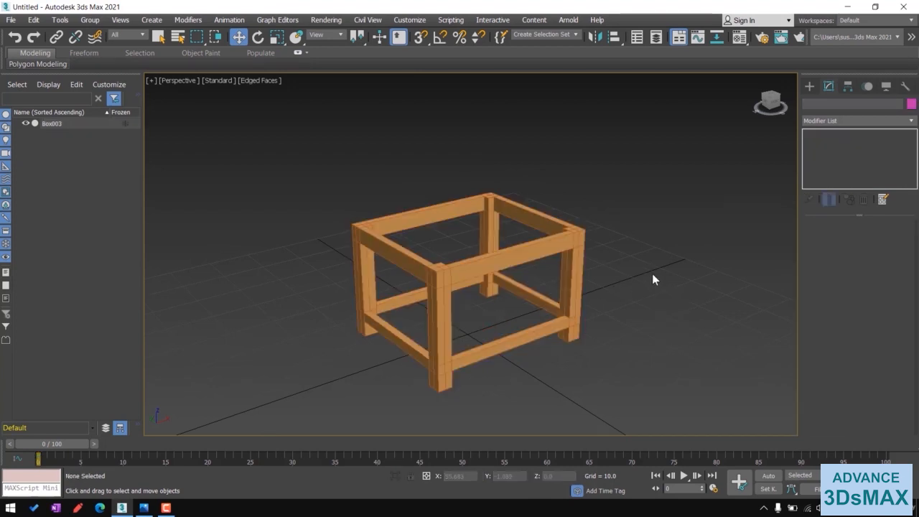
- Create a thin box in the Top view covering the frame's footprint, about 36 by 41 units
{"action": "middle_click_drag", "start_coordinate": [652, 273], "coordinate": [621, 296], "text": "alt"}
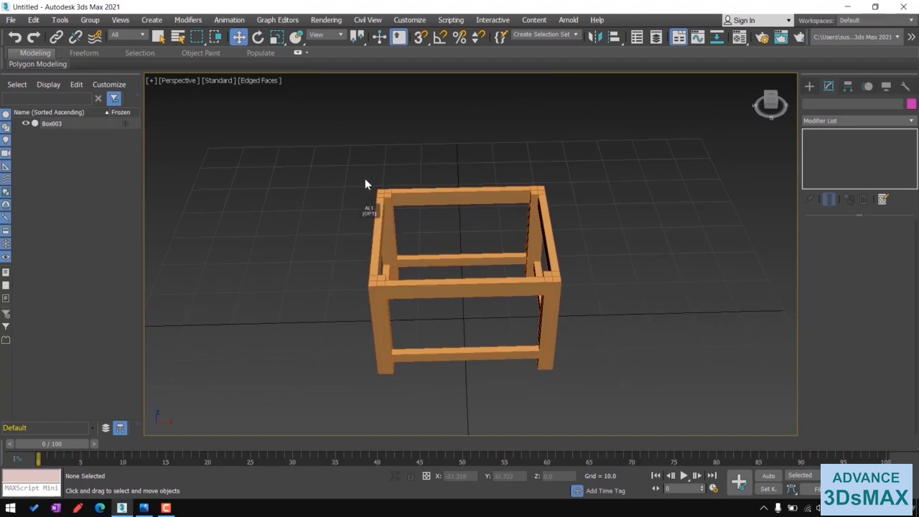
{"action": "middle_click_drag", "start_coordinate": [416, 316], "coordinate": [517, 323], "text": "alt"}
{"action": "key", "text": "alt+w"}
{"action": "middle_click", "coordinate": [375, 199]}
{"action": "key", "text": "alt+w"}
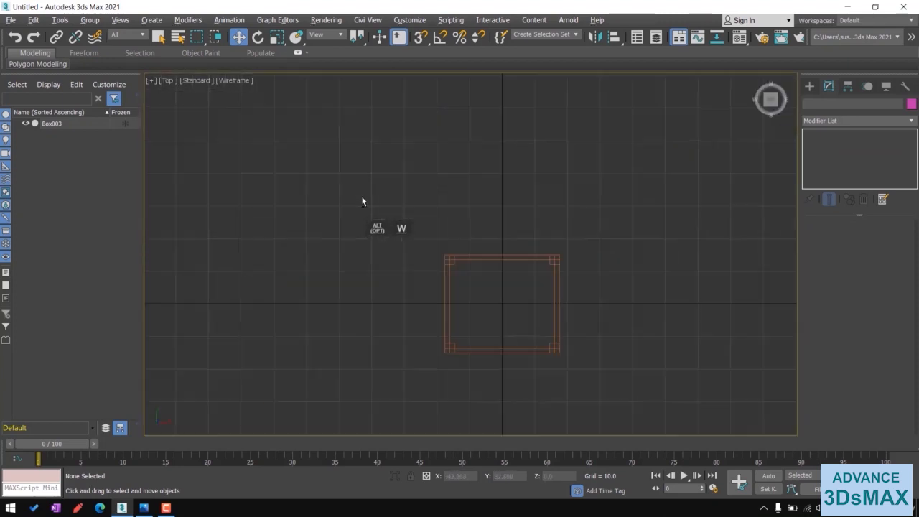
{"action": "middle_click_drag", "start_coordinate": [506, 268], "coordinate": [445, 191]}
{"action": "scroll", "coordinate": [444, 194], "scroll_direction": "up", "scroll_amount": 4}
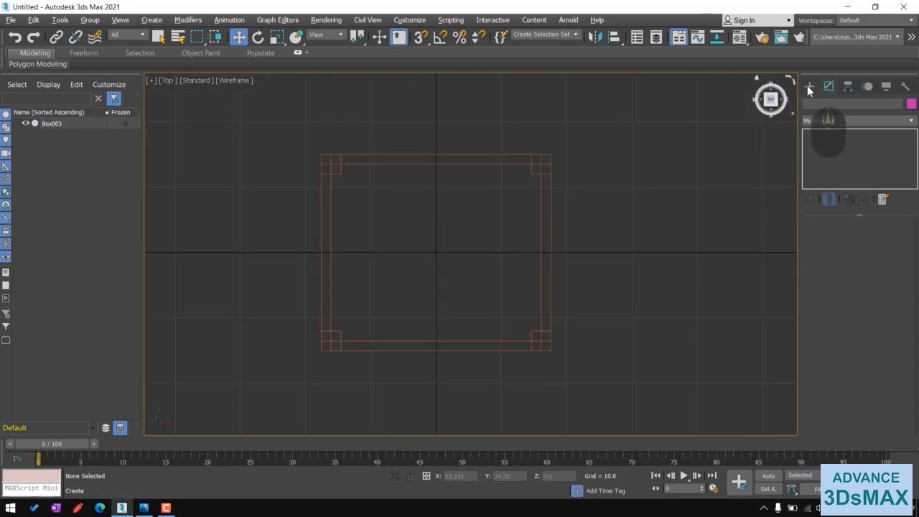
{"action": "left_click", "coordinate": [809, 86]}
{"action": "left_click", "coordinate": [832, 155]}
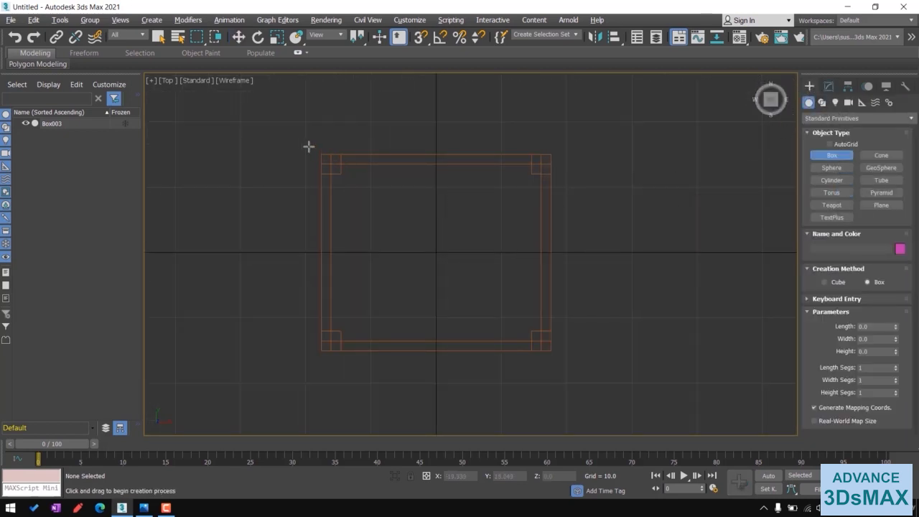
{"action": "left_click_drag", "start_coordinate": [302, 140], "coordinate": [572, 374]}
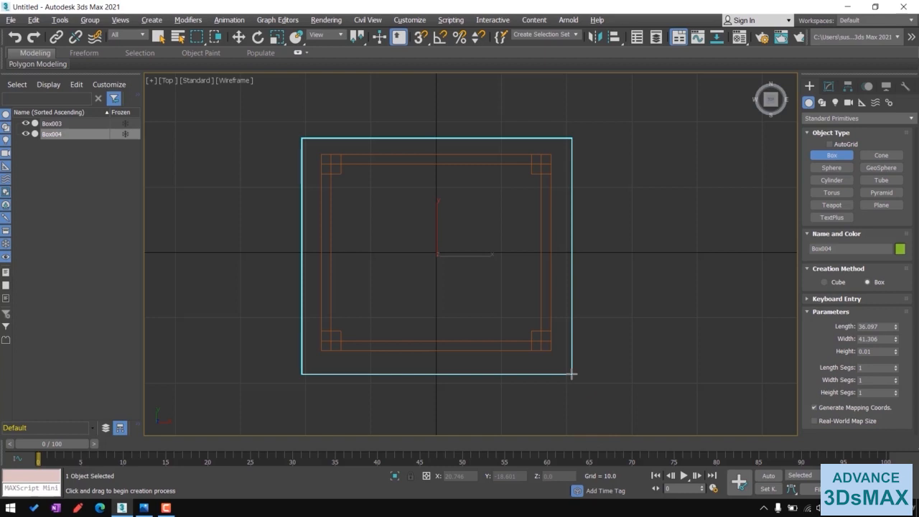
{"action": "key", "text": "f"}
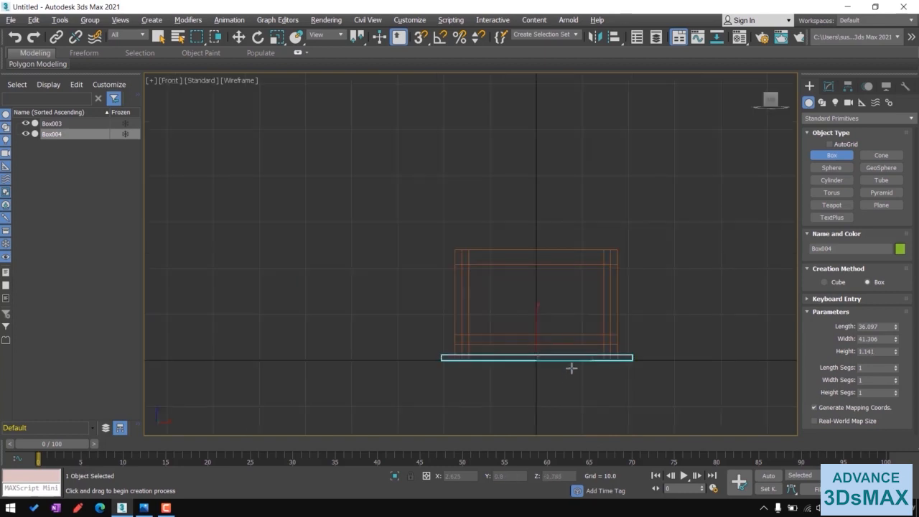
{"action": "left_click", "coordinate": [572, 367]}
{"action": "right_click", "coordinate": [521, 390]}
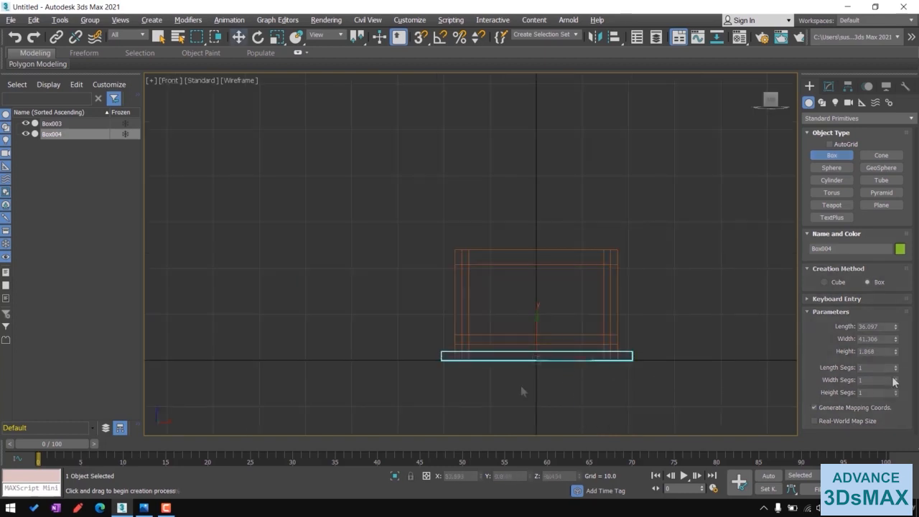
- Set the new box's height to 1.5
{"action": "left_click", "coordinate": [829, 87]}
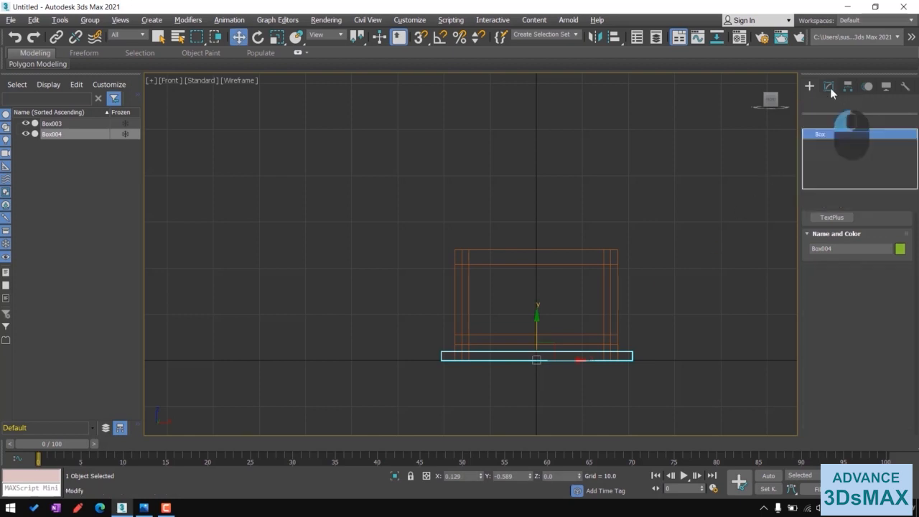
{"action": "double_click", "coordinate": [885, 265]}
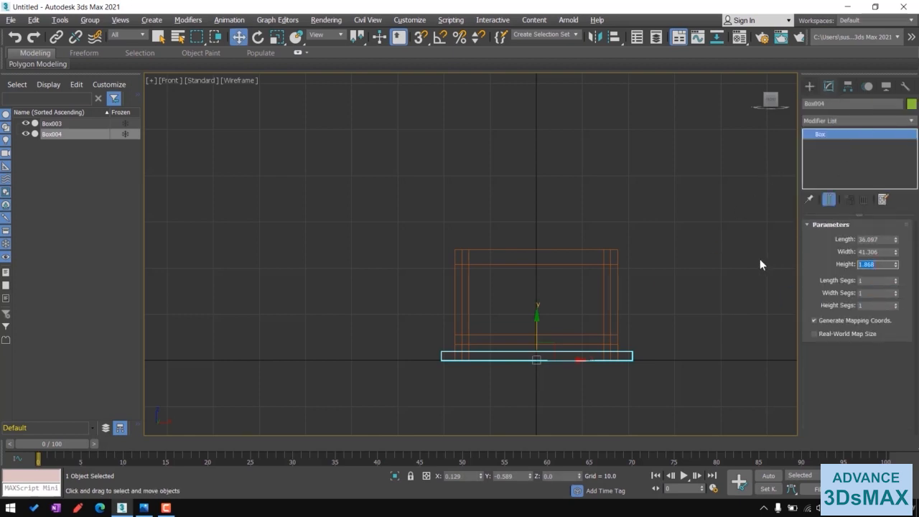
{"action": "type", "text": "1.5"}
{"action": "key", "text": "Return"}
- Move the thin box up onto the top of the frame to form the tabletop
{"action": "middle_click_drag", "start_coordinate": [536, 390], "coordinate": [470, 381]}
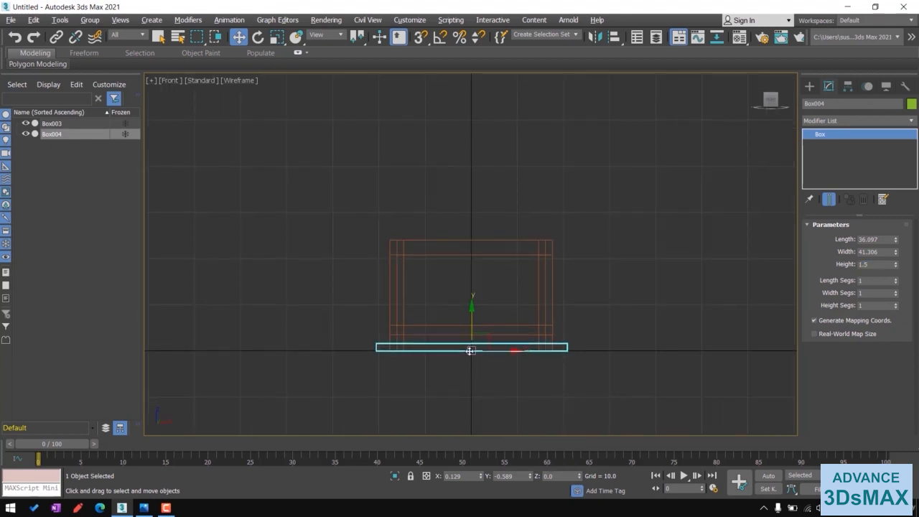
{"action": "left_click_drag", "start_coordinate": [473, 315], "coordinate": [494, 244]}
{"action": "scroll", "coordinate": [468, 235], "scroll_direction": "up", "scroll_amount": 8}
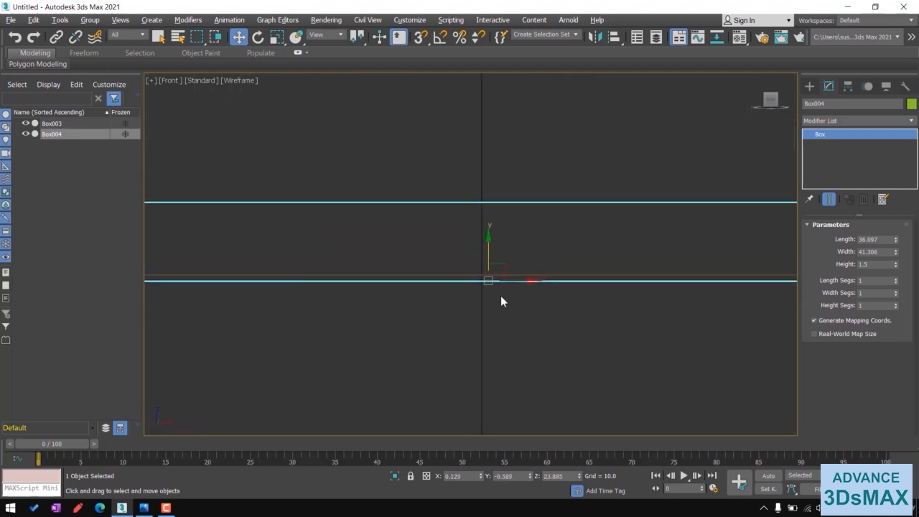
{"action": "scroll", "coordinate": [501, 302], "scroll_direction": "down", "scroll_amount": 5}
{"action": "key", "text": "alt+w"}
{"action": "left_click", "coordinate": [661, 370]}
{"action": "key", "text": "alt+w"}
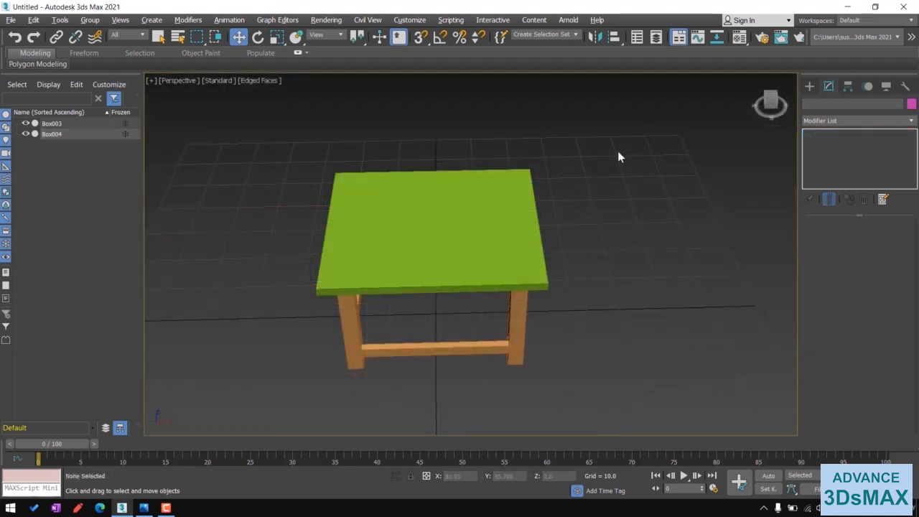
- Select both the frame and the tabletop and give them the same orange object color
{"action": "left_click_drag", "start_coordinate": [597, 187], "coordinate": [277, 401]}
{"action": "mouse_move", "coordinate": [357, 361]}
{"action": "middle_mouse_down", "text": "alt"}
{"action": "mouse_move", "coordinate": [388, 359]}
{"action": "mouse_move", "coordinate": [353, 369]}
{"action": "middle_mouse_up", "text": "alt"}
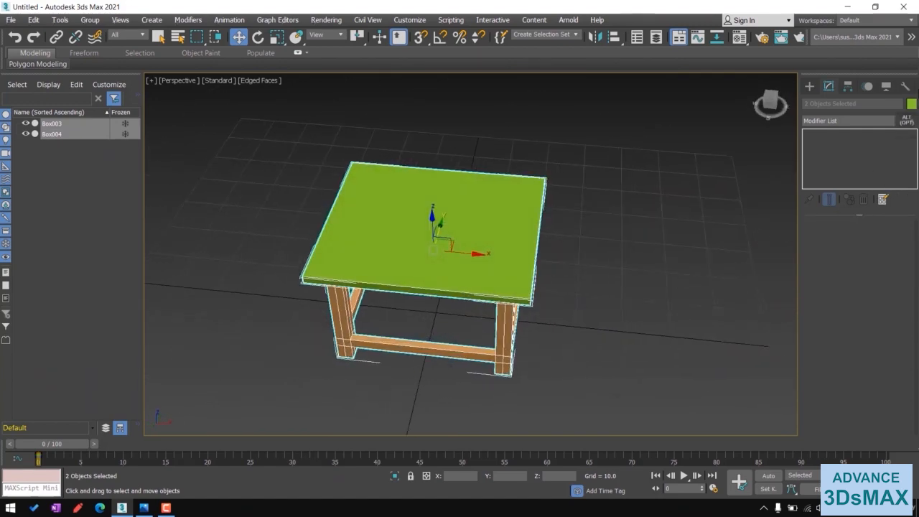
{"action": "left_click", "coordinate": [913, 105]}
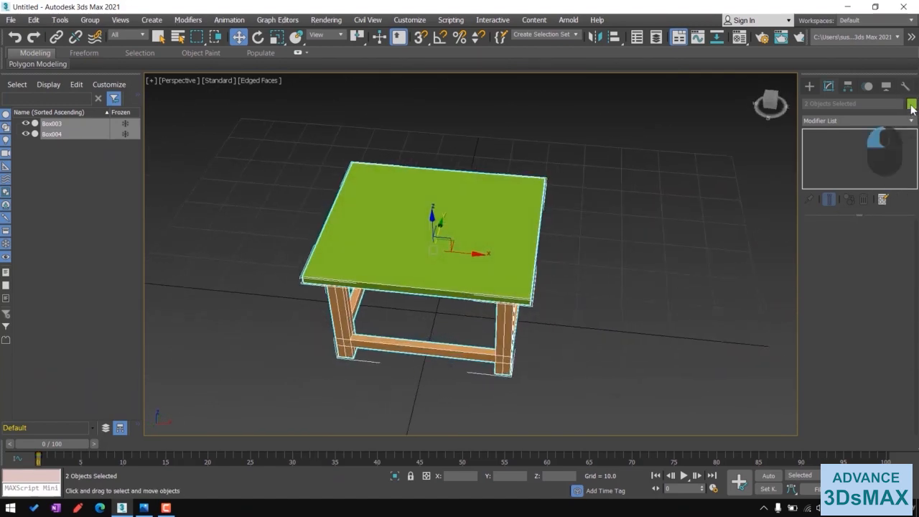
{"action": "left_click", "coordinate": [375, 250]}
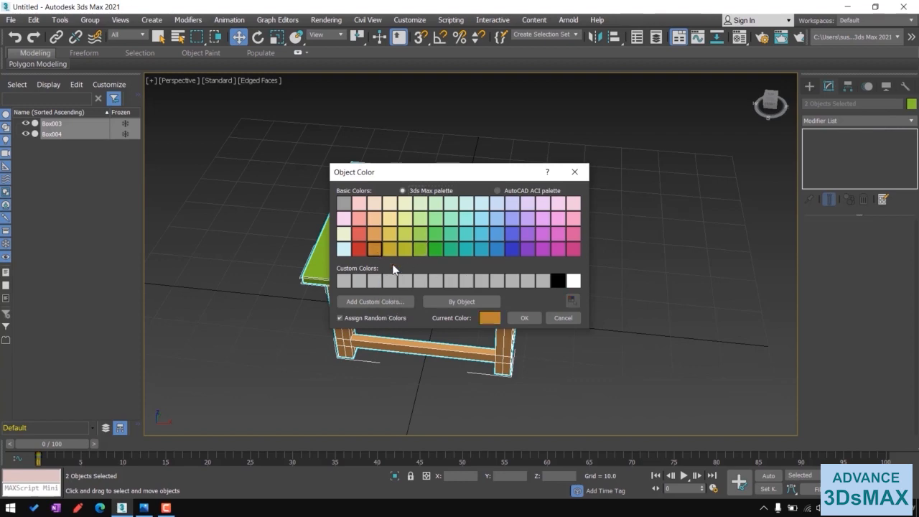
{"action": "left_click", "coordinate": [528, 318]}
{"action": "left_click", "coordinate": [589, 361]}
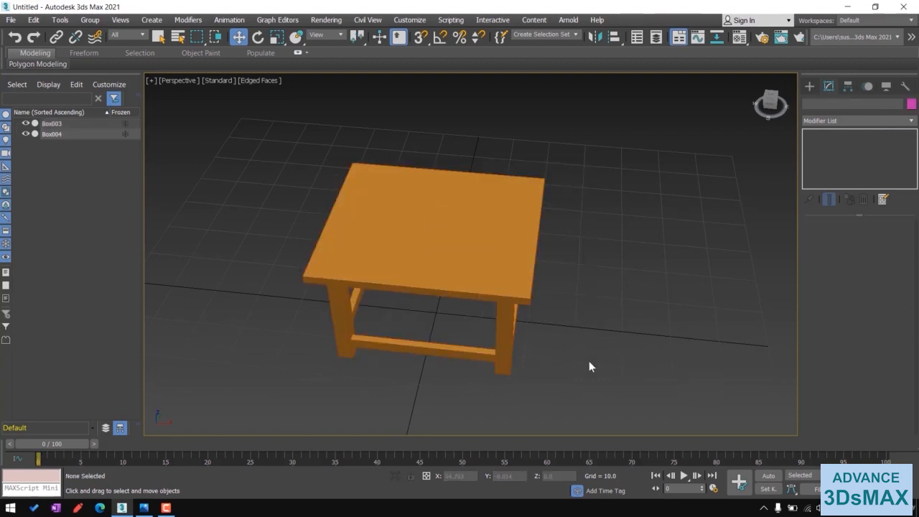
- Center the tabletop by resetting its X and Y positions to 0
{"action": "middle_click_drag", "start_coordinate": [589, 360], "coordinate": [626, 322], "text": "alt"}
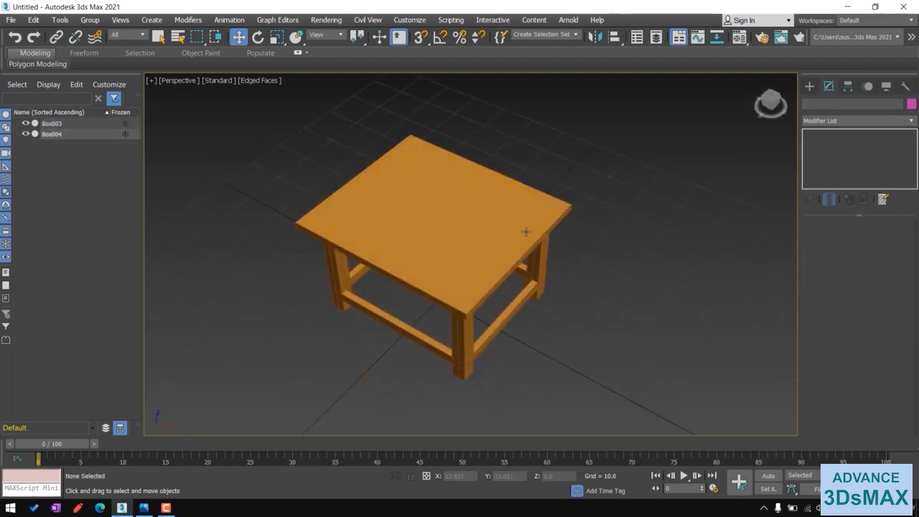
{"action": "left_click", "coordinate": [466, 253]}
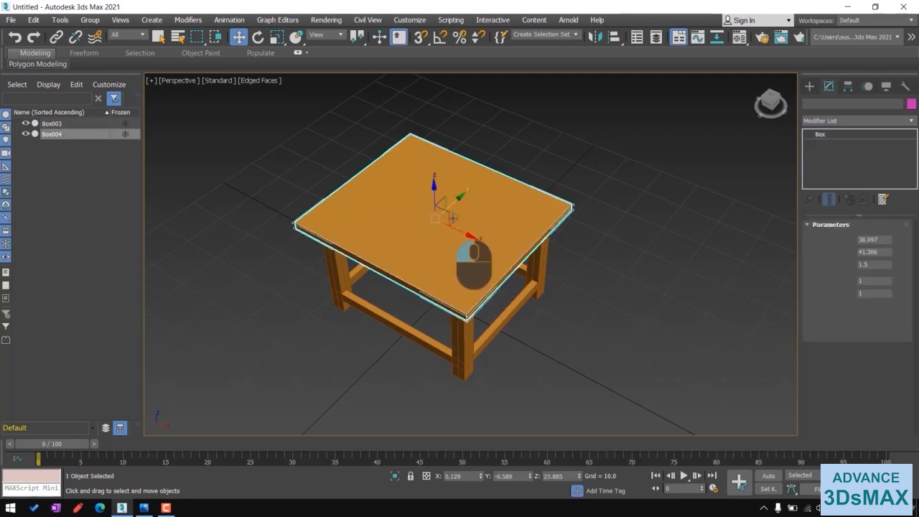
{"action": "right_click", "coordinate": [480, 476]}
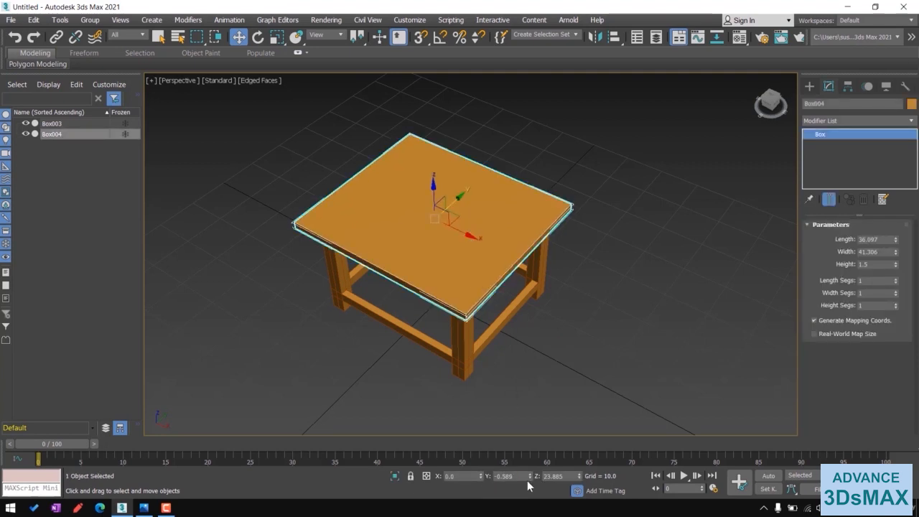
{"action": "right_click", "coordinate": [530, 476]}
{"action": "middle_click_drag", "start_coordinate": [598, 348], "coordinate": [546, 370], "text": "alt"}
{"action": "left_click", "coordinate": [564, 372]}
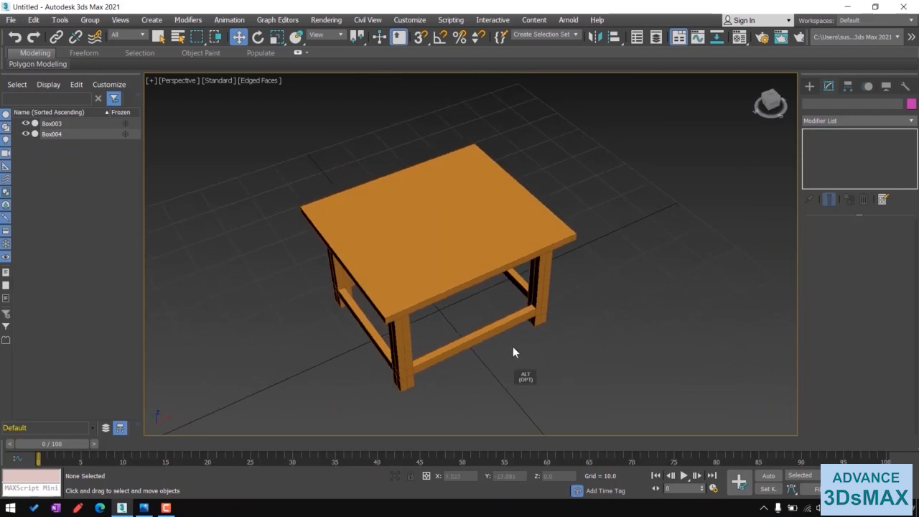
{"action": "scroll", "coordinate": [543, 365], "scroll_direction": "up", "scroll_amount": 5}
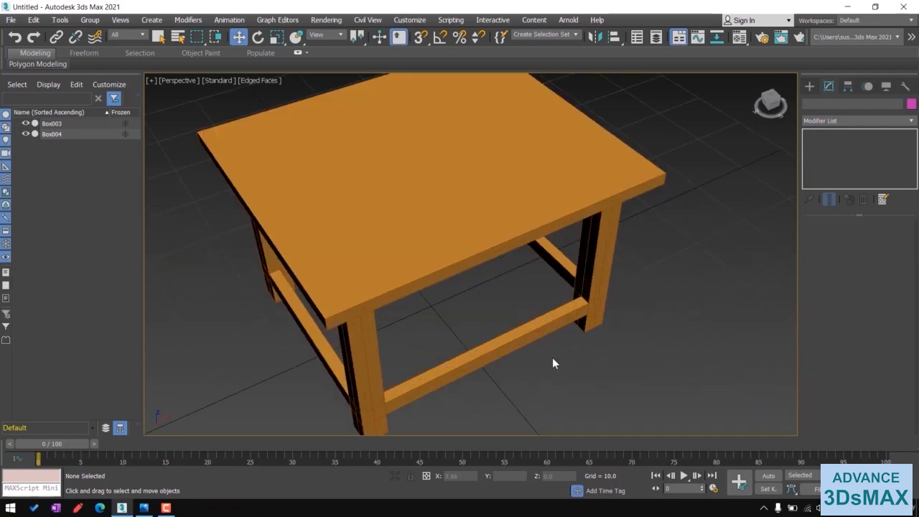
{"action": "mouse_move", "coordinate": [552, 364]}
{"action": "middle_mouse_down", "text": "alt"}
{"action": "mouse_move", "coordinate": [525, 356]}
{"action": "mouse_move", "coordinate": [518, 336]}
{"action": "mouse_move", "coordinate": [565, 355]}
{"action": "middle_mouse_up", "text": "alt"}
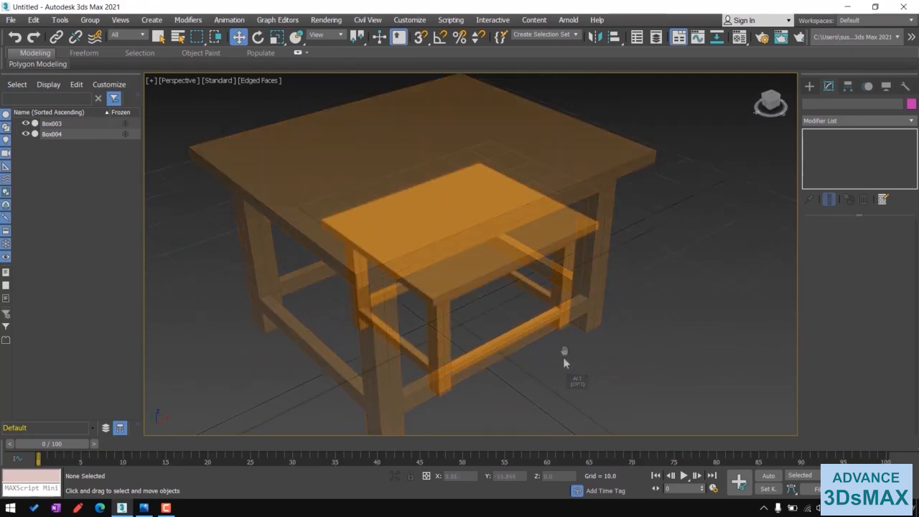